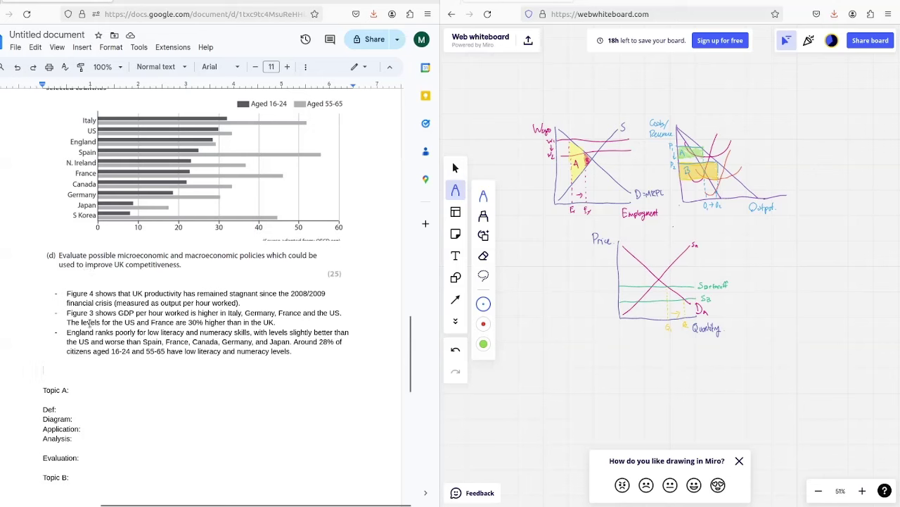
# Review the bullet notes, Figures 3 to 5, question (d) on UK competitiveness and the essay outline beneath it.
pyautogui.doubleClick(121, 303)
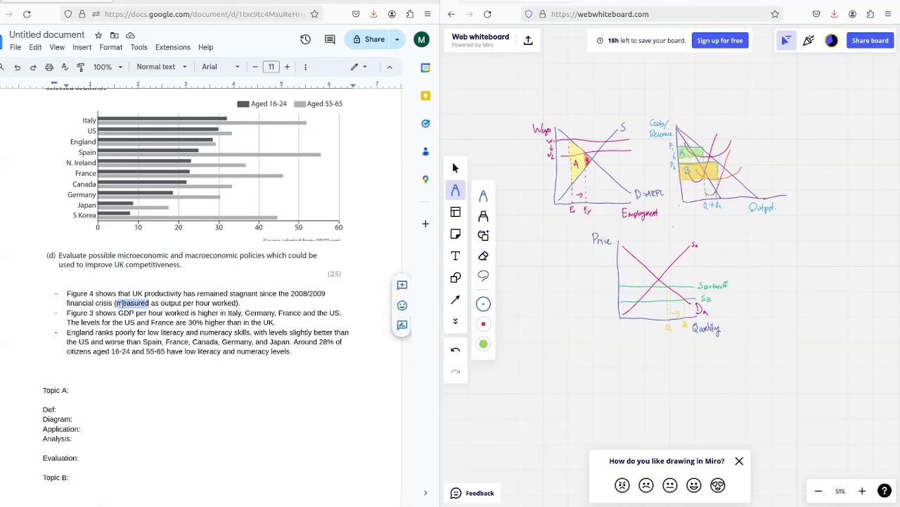
pyautogui.moveTo(284, 351); pyautogui.dragTo(54, 296)
pyautogui.click(53, 296)
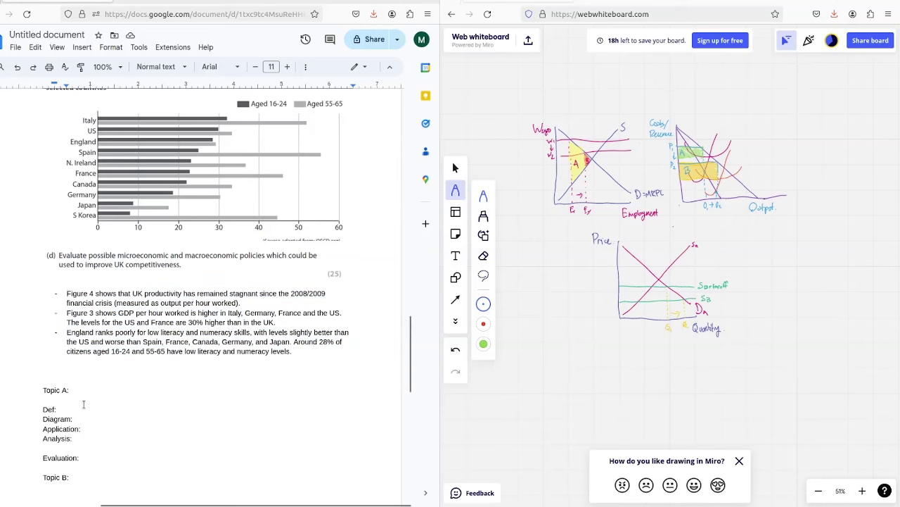
pyautogui.click(121, 351)
pyautogui.scroll(20, 89, 292)
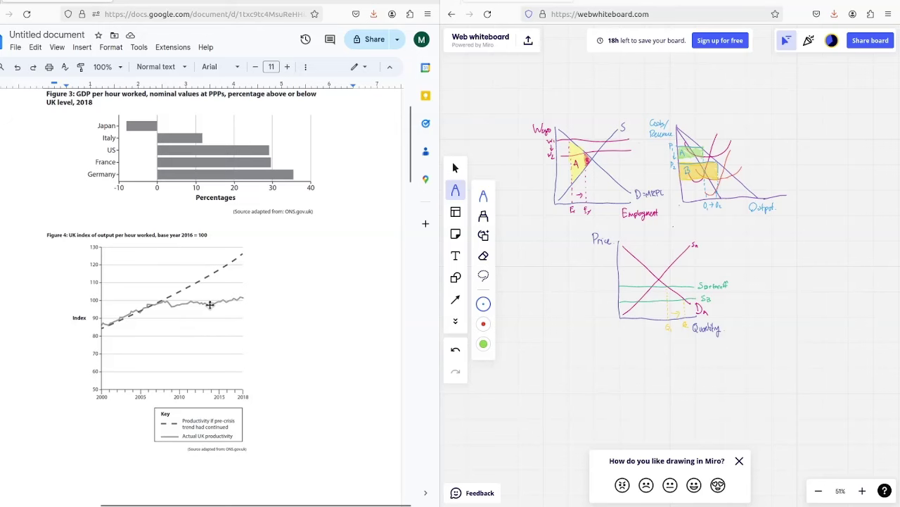
pyautogui.scroll(1, 210, 304)
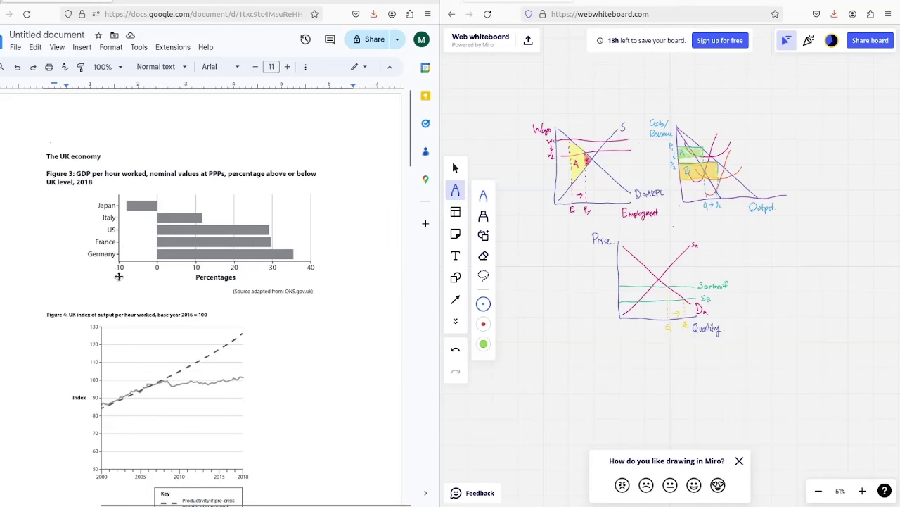
pyautogui.scroll(-12, 117, 280)
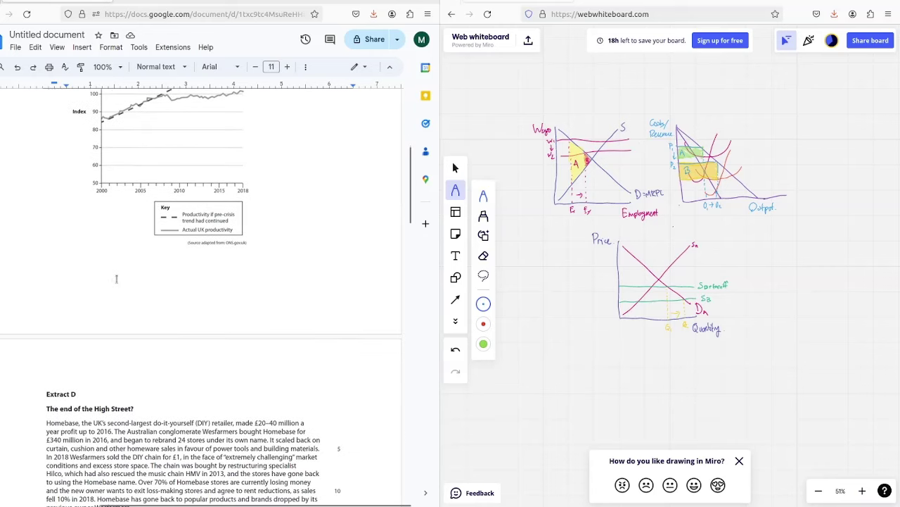
pyautogui.scroll(-4, 116, 282)
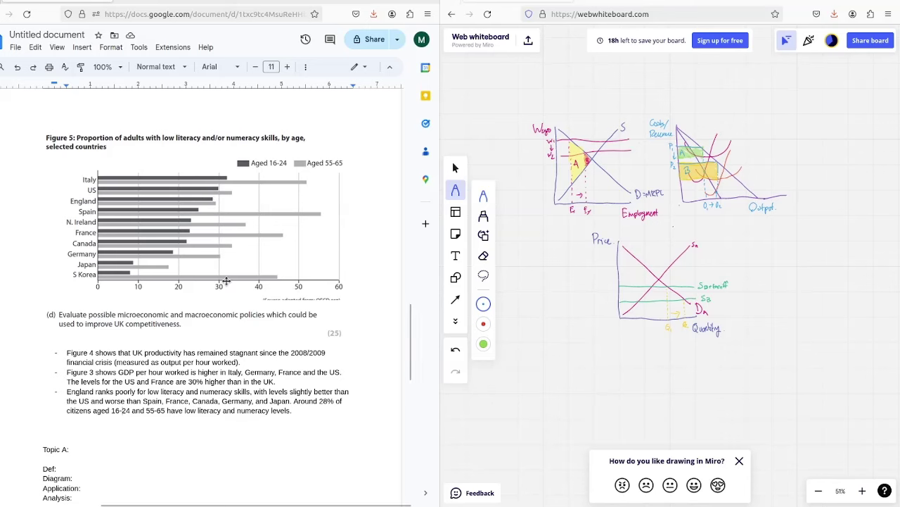
pyautogui.scroll(-3, 217, 357)
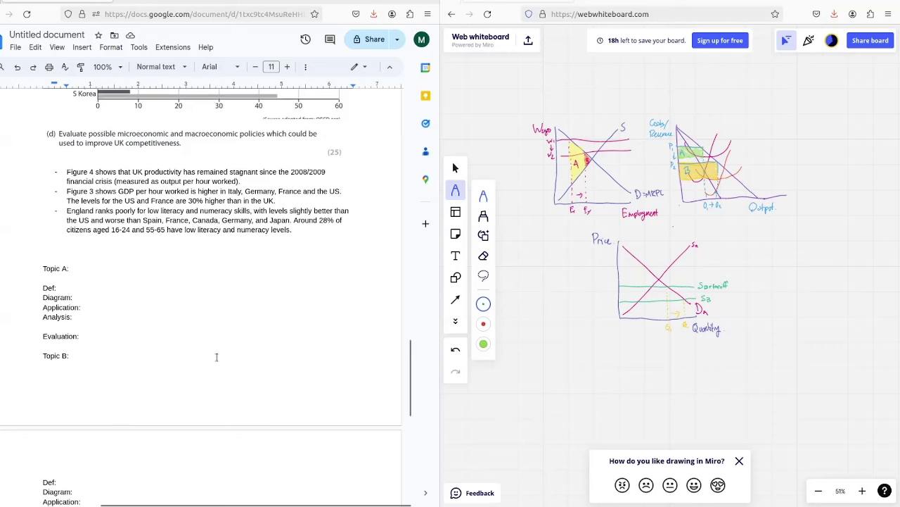
pyautogui.scroll(2, 217, 357)
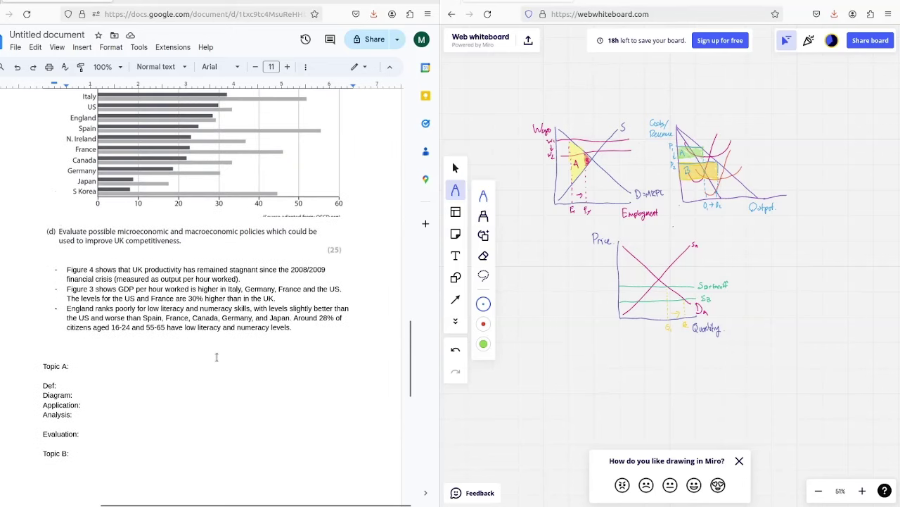
pyautogui.scroll(-1, 217, 357)
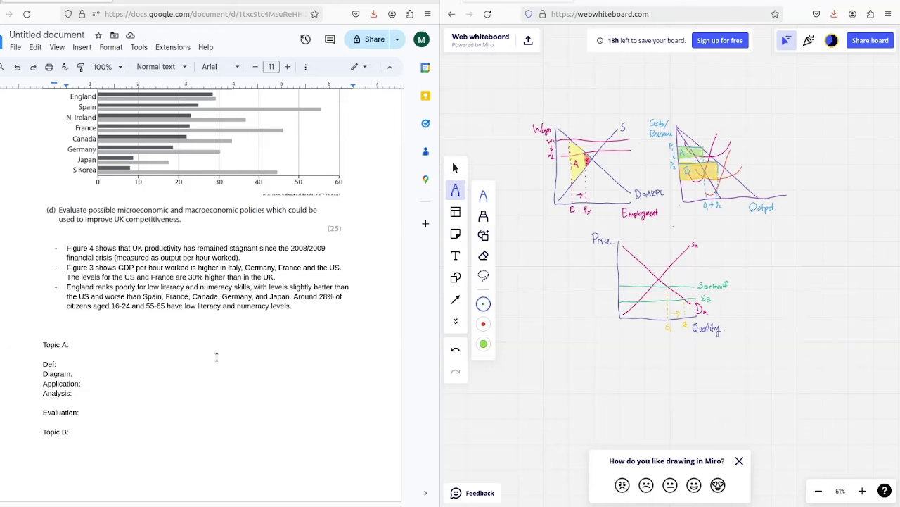
pyautogui.scroll(-3, 216, 356)
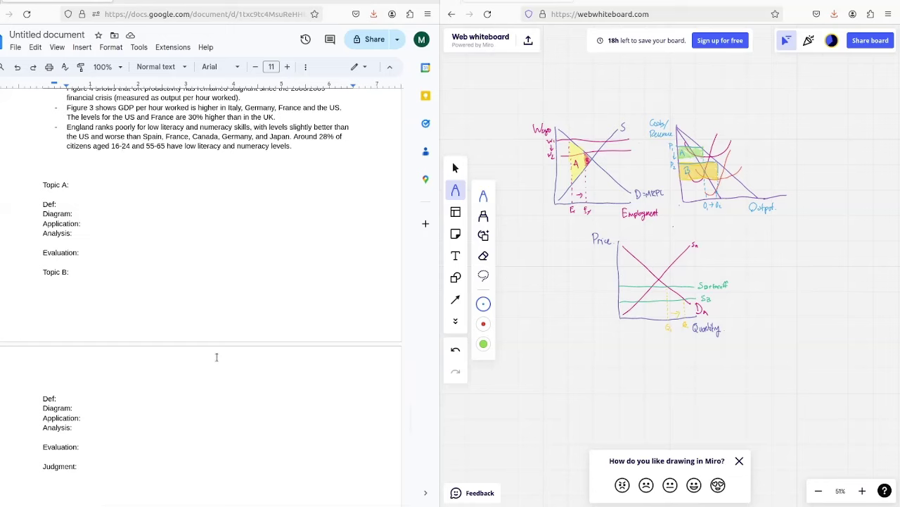
pyautogui.scroll(3, 214, 356)
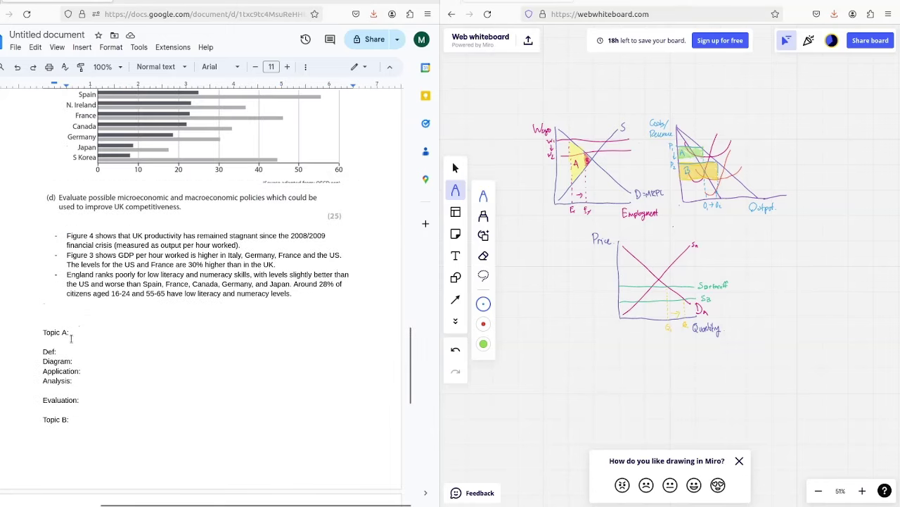
# Label Topic A in the essay outline "Microeconomics -" and Topic B "Macroeconomics".
pyautogui.click(72, 335)
pyautogui.write('Microeconomics -')
pyautogui.click(91, 420)
pyautogui.write('Macro')
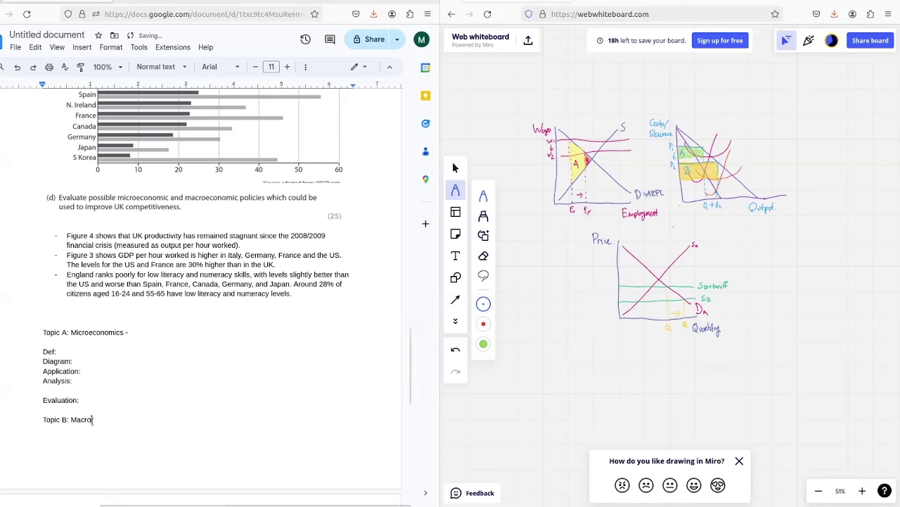
pyautogui.write('econo')
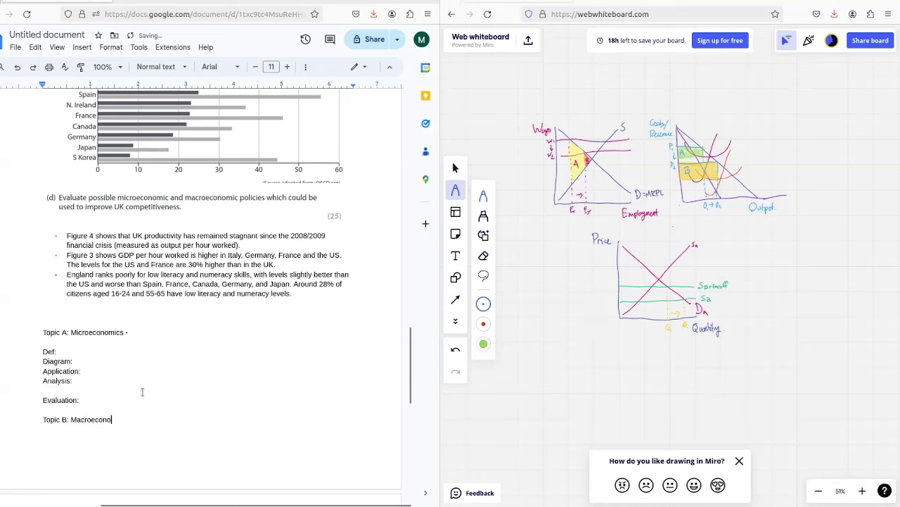
pyautogui.write('mics')
# Complete the Topic A heading with "Labour market deregulation" and the Topic B heading with "- Trade Liberalisation".
pyautogui.write('Labour m')
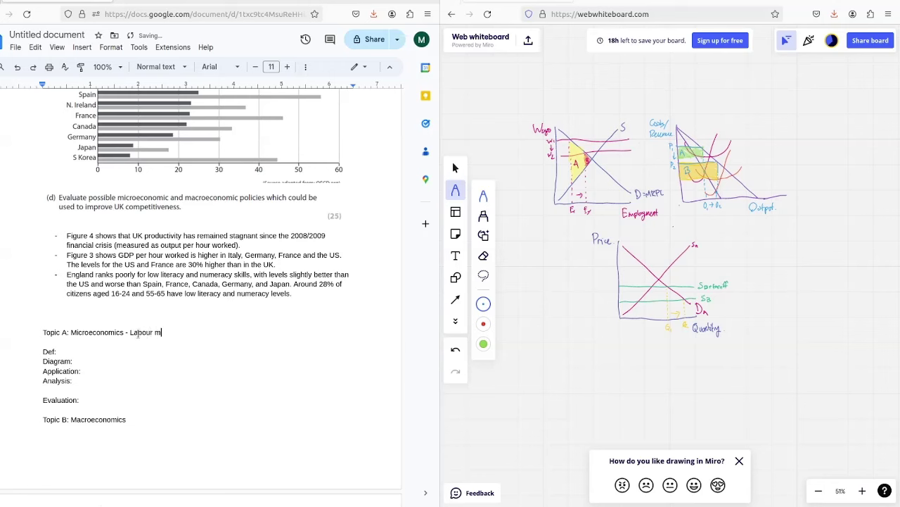
pyautogui.write('arket deregulation')
pyautogui.click(156, 419)
pyautogui.scroll(-4, 156, 418)
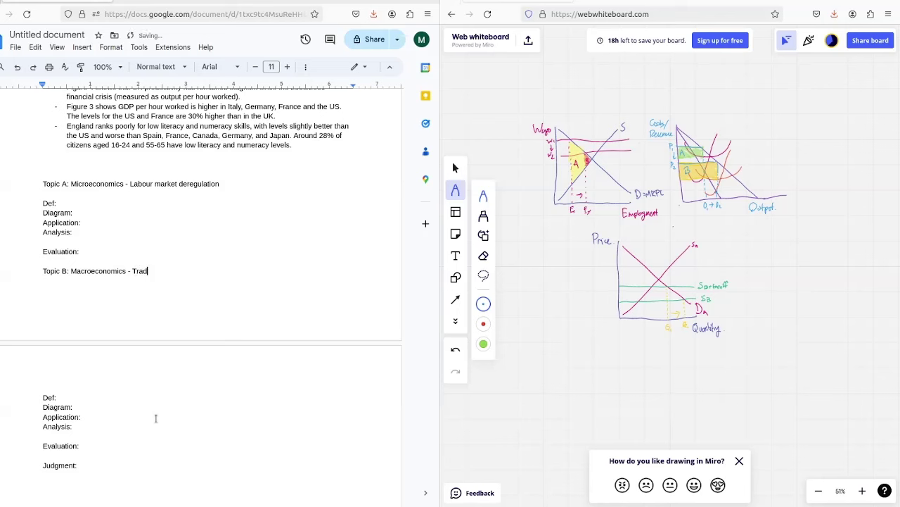
pyautogui.write('e Liberalisation')
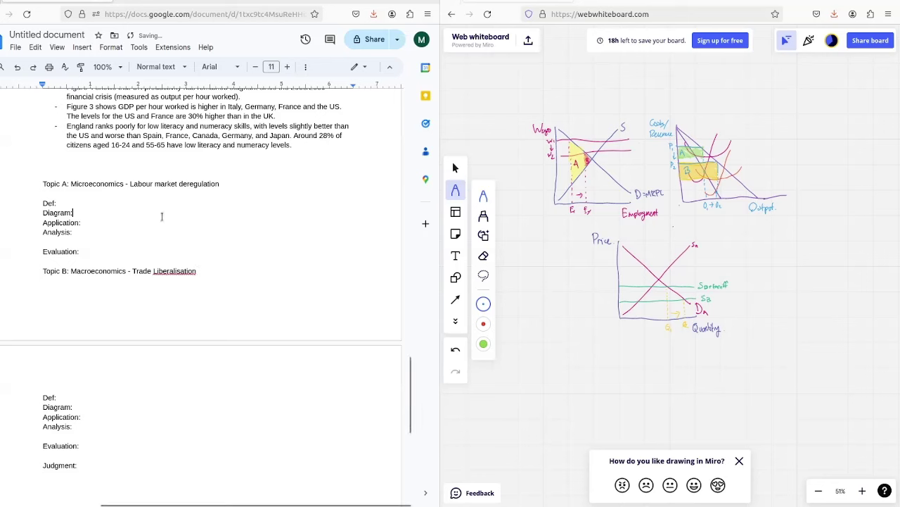
pyautogui.tripleClick(100, 188)
pyautogui.doubleClick(100, 187)
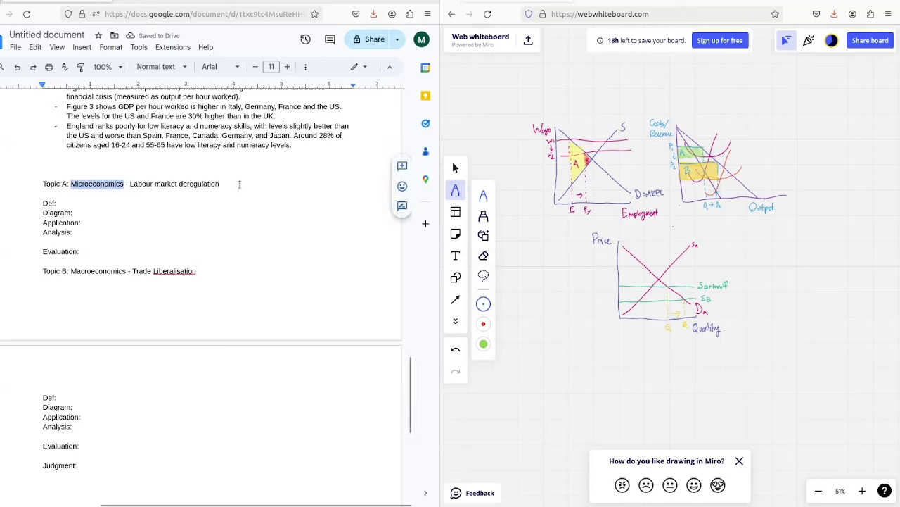
pyautogui.click(231, 185)
pyautogui.moveTo(231, 184); pyautogui.dragTo(131, 184)
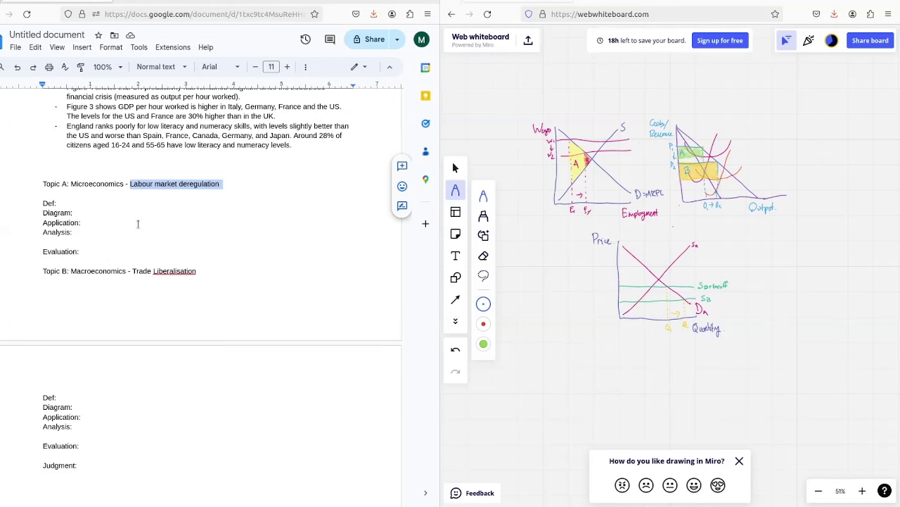
# Fill in Topic A's Def line with "Unit labour costs - the average cost of output for a unit of labour.".
pyautogui.click(64, 204)
pyautogui.scroll(1, 64, 204)
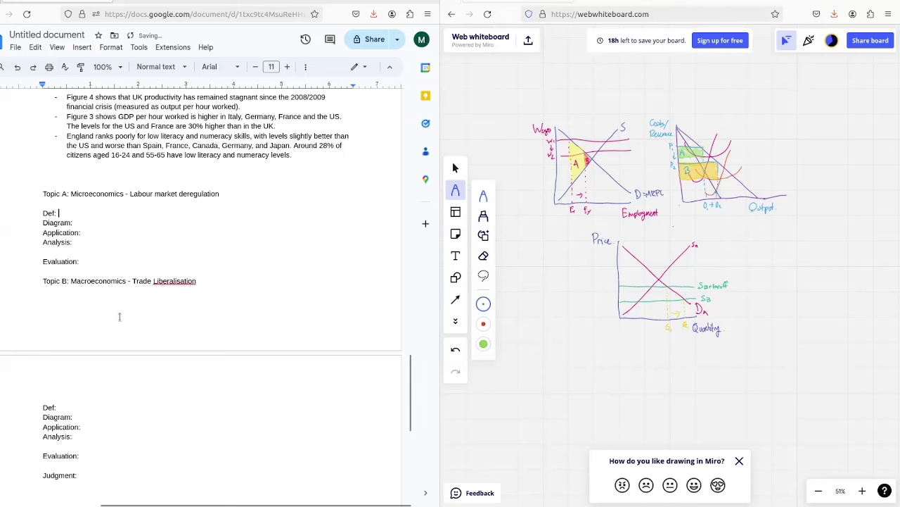
pyautogui.write('Unit labour')
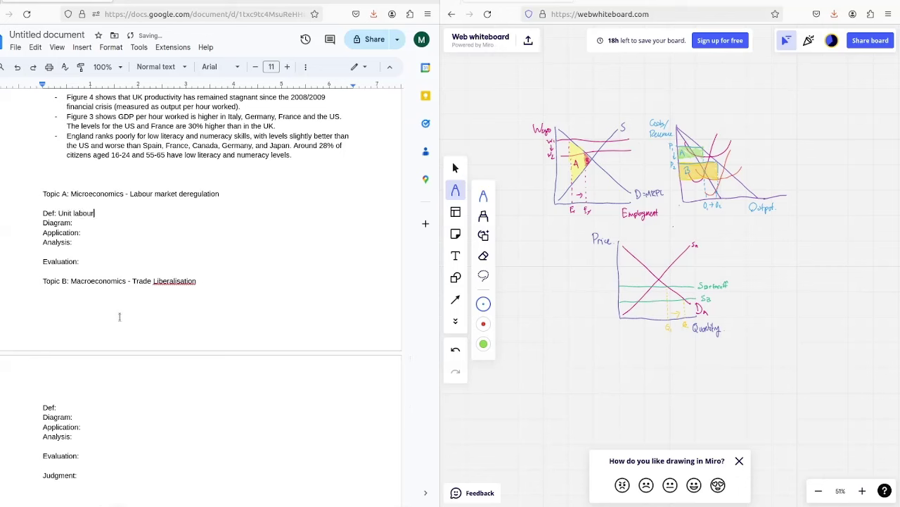
pyautogui.write(' costs - the average cost of o')
pyautogui.press('BackSpace')
pyautogui.write('a')
pyautogui.press('BackSpace')
pyautogui.write('output')
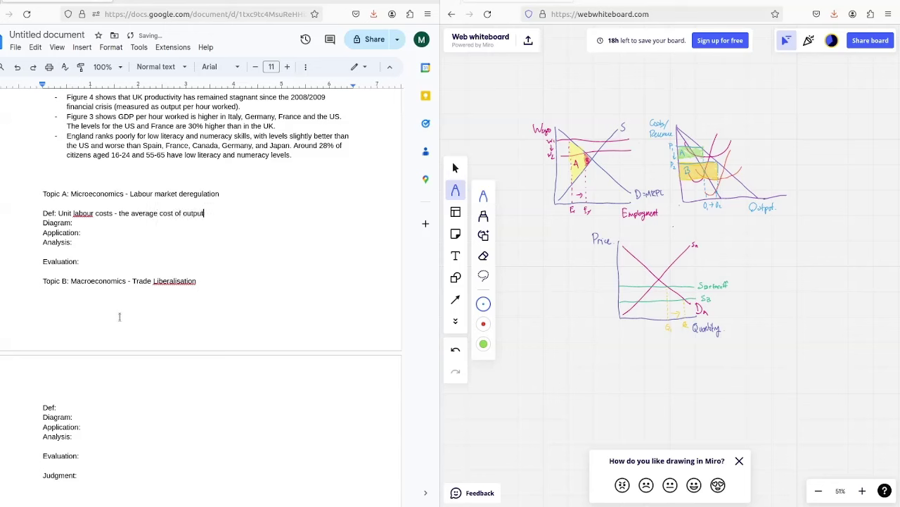
pyautogui.write(' for a unit of labour.')
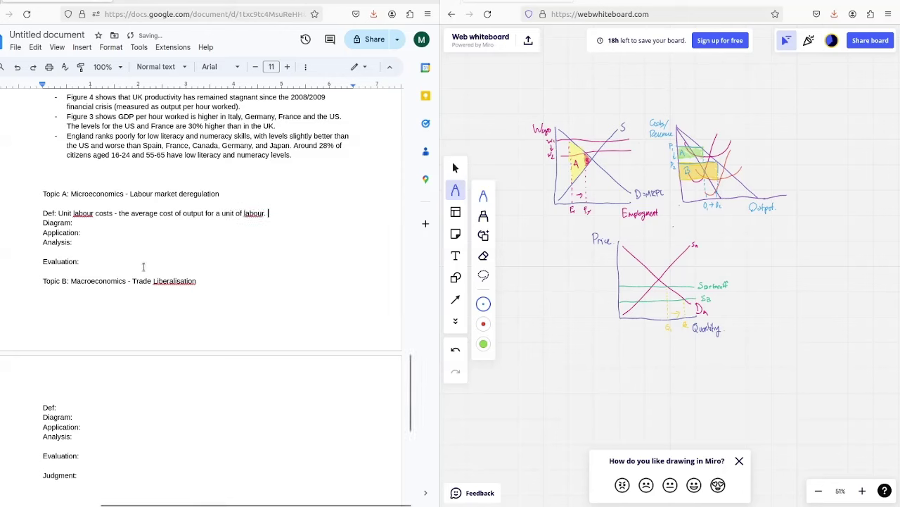
# Reword the end of Topic A's unit labour costs definition to "the average cost of labour per unit of output.".
pyautogui.click(169, 215)
pyautogui.write('s')
pyautogui.click(266, 213)
pyautogui.press('BackSpace')
pyautogui.press('BackSpace')
pyautogui.press('BackSpace')
pyautogui.press('BackSpace')
pyautogui.press('BackSpace')
pyautogui.press('BackSpace')
pyautogui.press('BackSpace')
pyautogui.press('BackSpace')
pyautogui.press('BackSpace')
pyautogui.press('BackSpace')
pyautogui.press('BackSpace')
pyautogui.press('BackSpace')
pyautogui.press('BackSpace')
pyautogui.press('BackSpace')
pyautogui.press('BackSpace')
pyautogui.press('BackSpace')
pyautogui.press('BackSpace')
pyautogui.press('BackSpace')
pyautogui.press('BackSpace')
pyautogui.press('BackSpace')
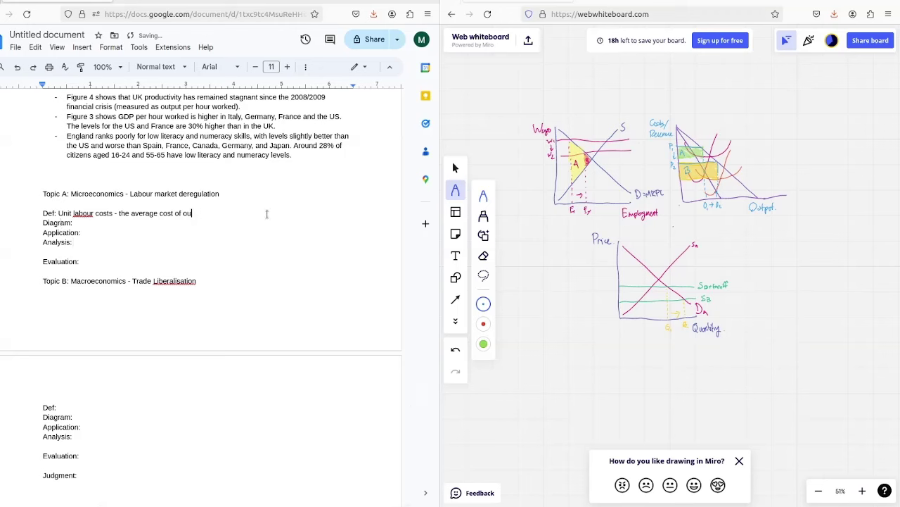
pyautogui.write('labour per unit of output.')
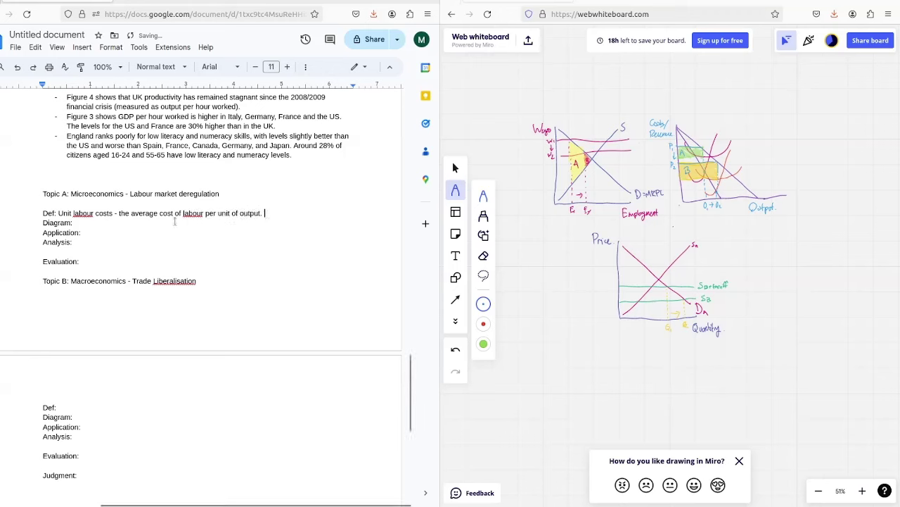
# Start Topic A's Analysis line with "(1) lower the NMW (2) reduce severance requirements for businesses".
pyautogui.tripleClick(175, 222)
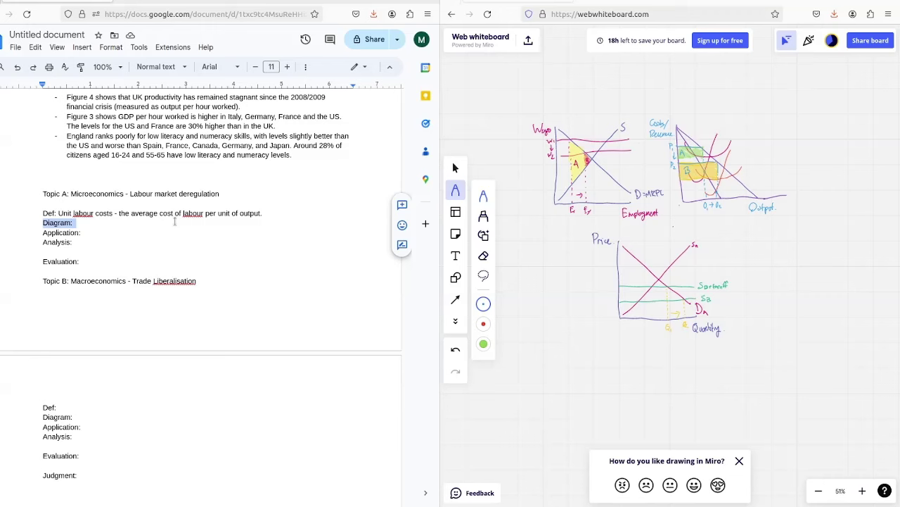
pyautogui.click(99, 242)
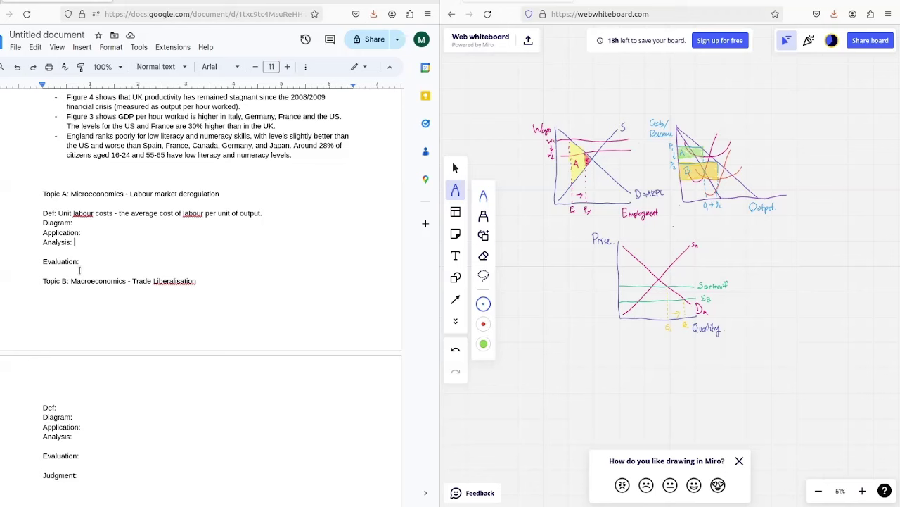
pyautogui.write('(1) lower the NMW (')
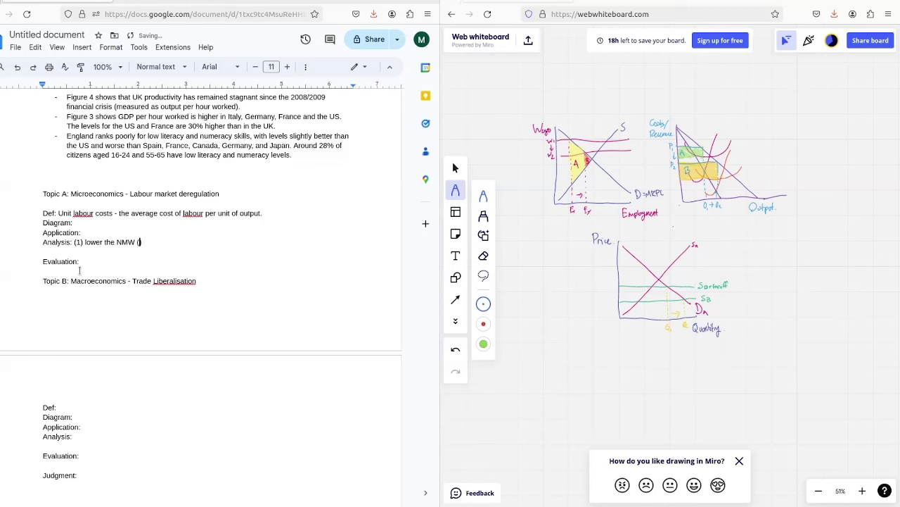
pyautogui.write('2) reduce s')
pyautogui.write('ewerage')
pyautogui.press('BackSpace')
pyautogui.press('BackSpace')
pyautogui.press('BackSpace')
pyautogui.press('BackSpace')
pyautogui.press('BackSpace')
pyautogui.press('BackSpace')
pyautogui.write('verag')
pyautogui.write('ce requirements for businesses ()')
# Add "(3) reduce the power of trade unions →" to Topic A's Analysis line.
pyautogui.press('Left')
pyautogui.write('3')
pyautogui.press('Right')
pyautogui.write('reduce the p')
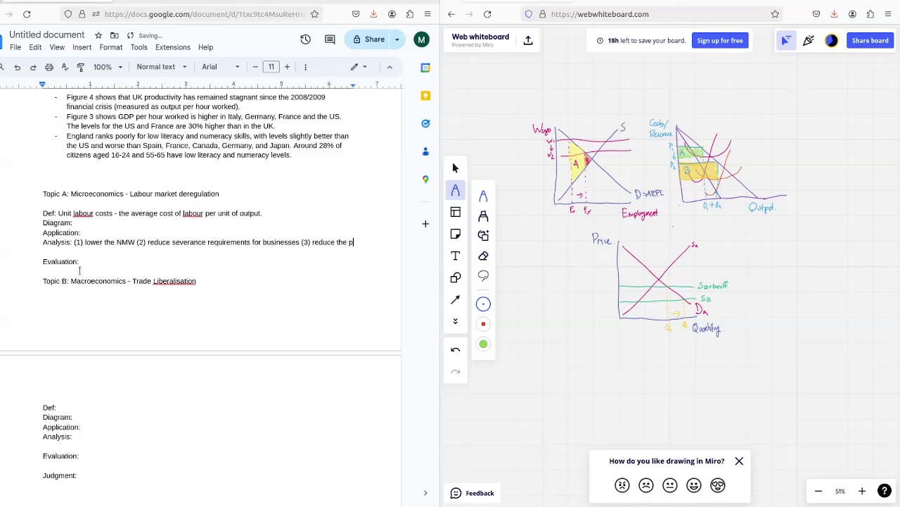
pyautogui.write('ower of trade unionts 0')
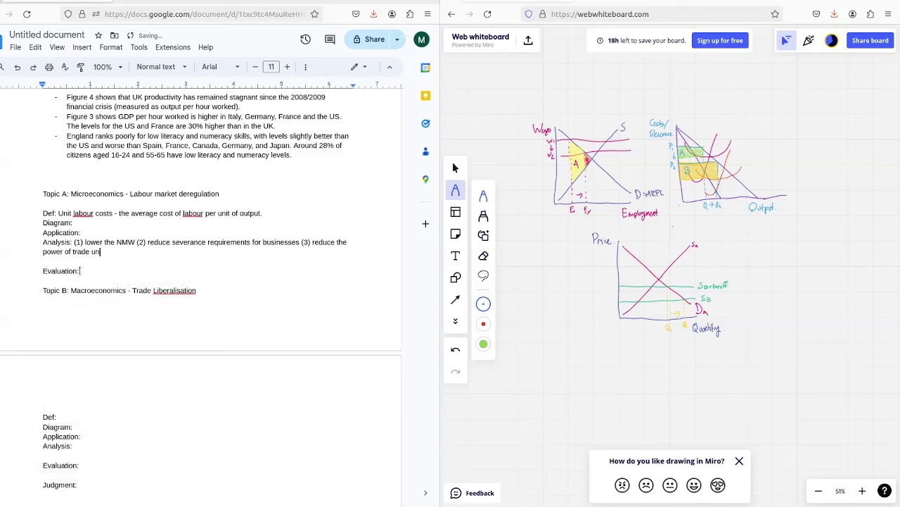
pyautogui.press('BackSpace')
pyautogui.press('BackSpace')
pyautogui.press('BackSpace')
pyautogui.press('BackSpace')
pyautogui.write('s ->')
# Continue Topic A's analysis with "lower the unit labour cost because wages and other cost of labour fall".
pyautogui.write(' lower the unit lab')
pyautogui.write('our cost')
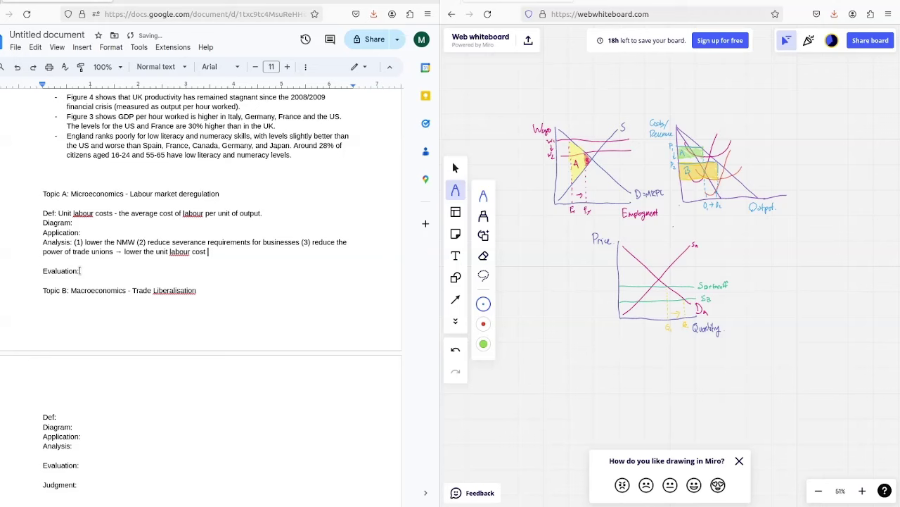
pyautogui.write(' because wages fal')
pyautogui.write('l and')
pyautogui.press('BackSpace')
pyautogui.press('BackSpace')
pyautogui.press('BackSpace')
pyautogui.press('BackSpace')
pyautogui.press('BackSpace')
pyautogui.press('BackSpace')
pyautogui.press('BackSpace')
pyautogui.press('BackSpace')
pyautogui.write('and other cost')
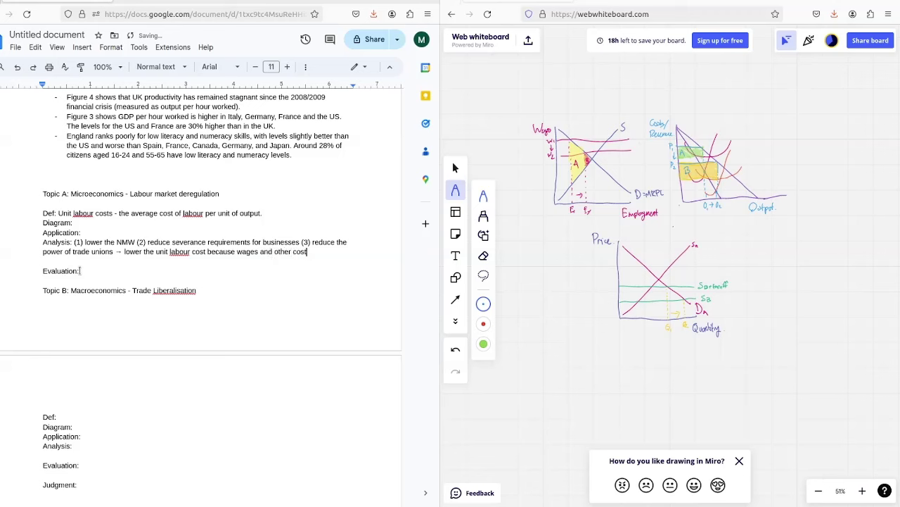
pyautogui.write(' of labour fall')
# Finish Topic A's analysis chain with "→ increase output for businesses and profit → drive reinvestment → increase overall output.".
pyautogui.press('Return')
pyautogui.write('-> ')
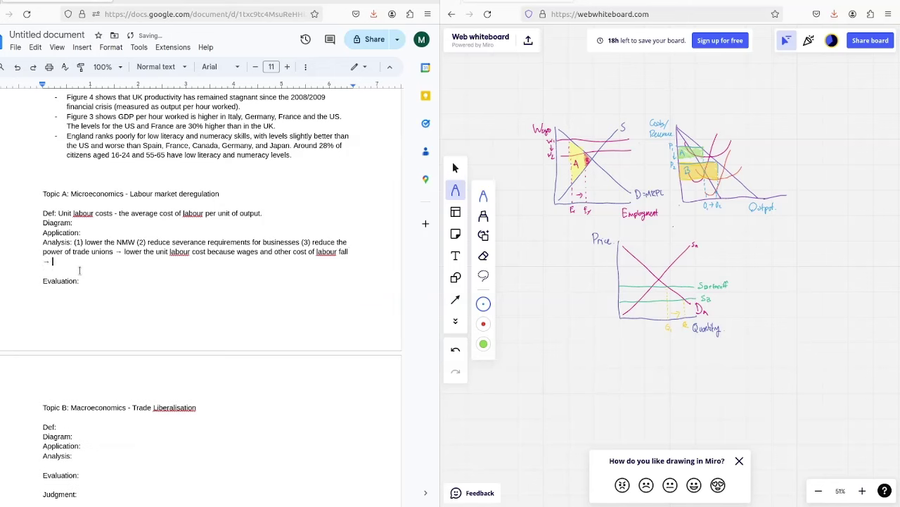
pyautogui.write('increase output for businesses and profit ')
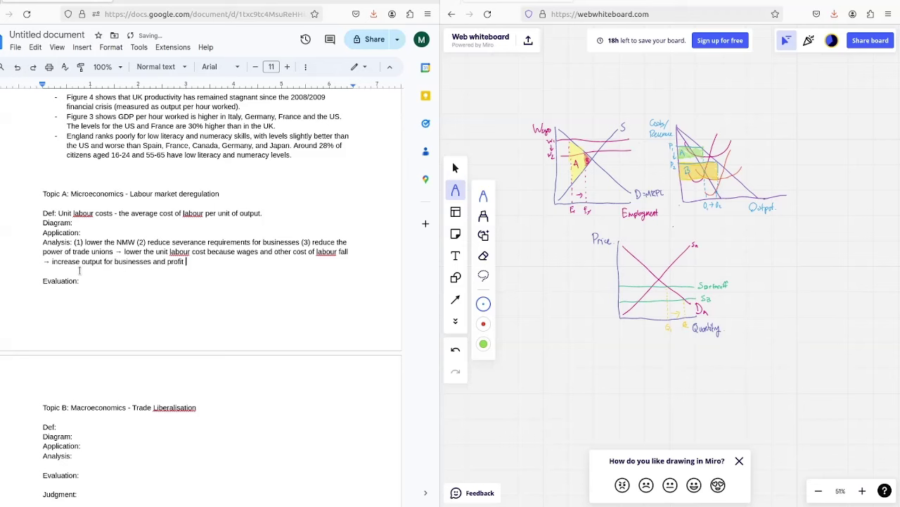
pyautogui.write('-> drive reinv')
pyautogui.write('estm')
pyautogui.write('ent')
pyautogui.write(' -> inc')
pyautogui.write('rease overL')
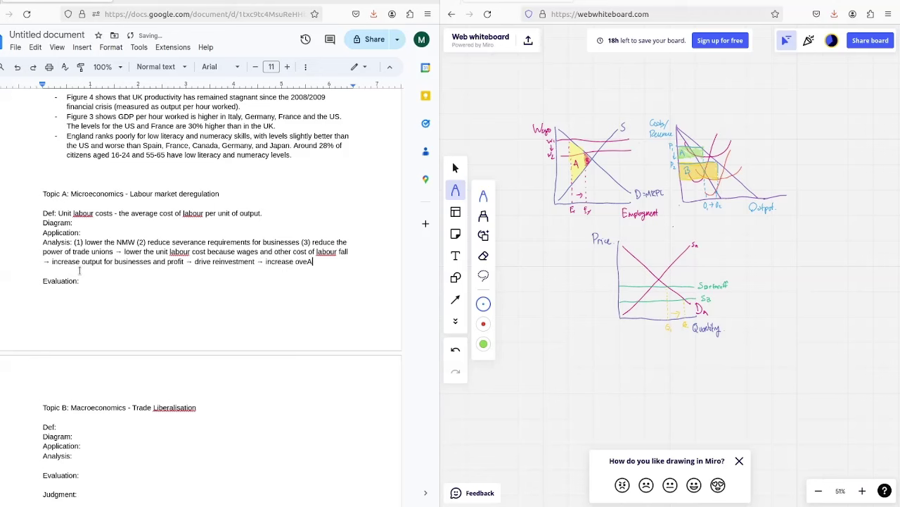
pyautogui.press('BackSpace')
pyautogui.write('all output.')
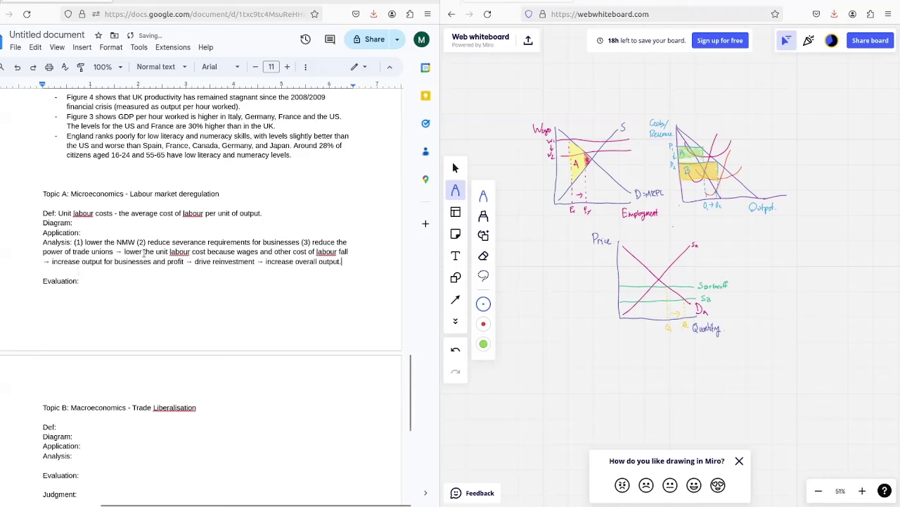
# Add a blank line beneath Topic A's Diagram heading in the essay outline.
pyautogui.click(144, 252)
pyautogui.press('Return')
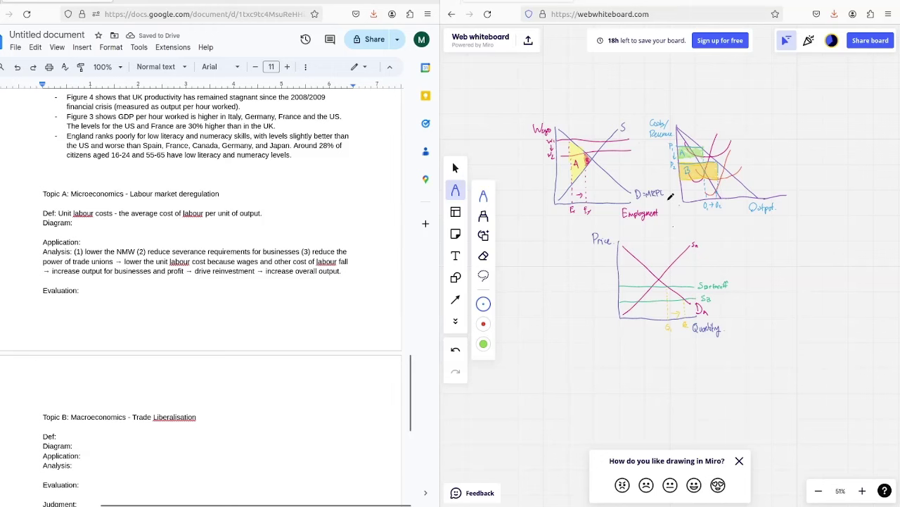
# Outline the yellow area A and the red area B in blue on the whiteboard's Wages and Employment diagram.
pyautogui.scroll(5, 646, 184)
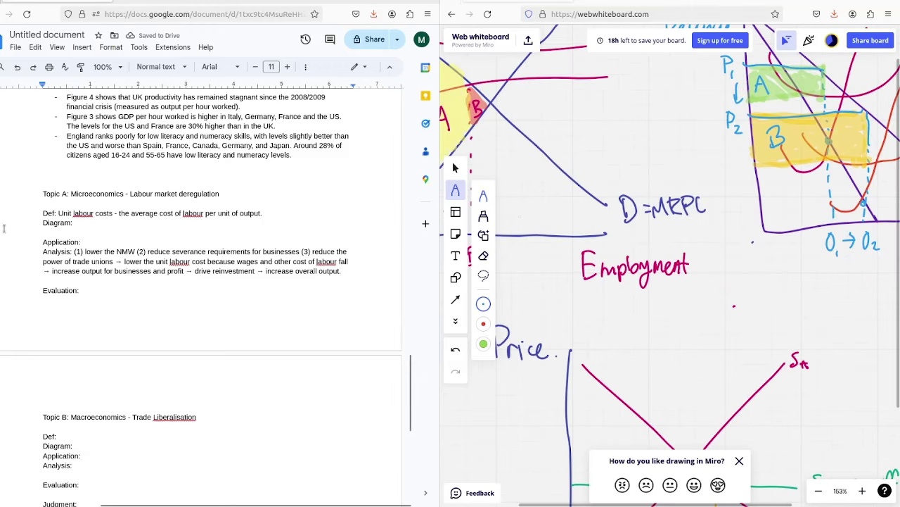
pyautogui.hotkey('alt', 'Tab')
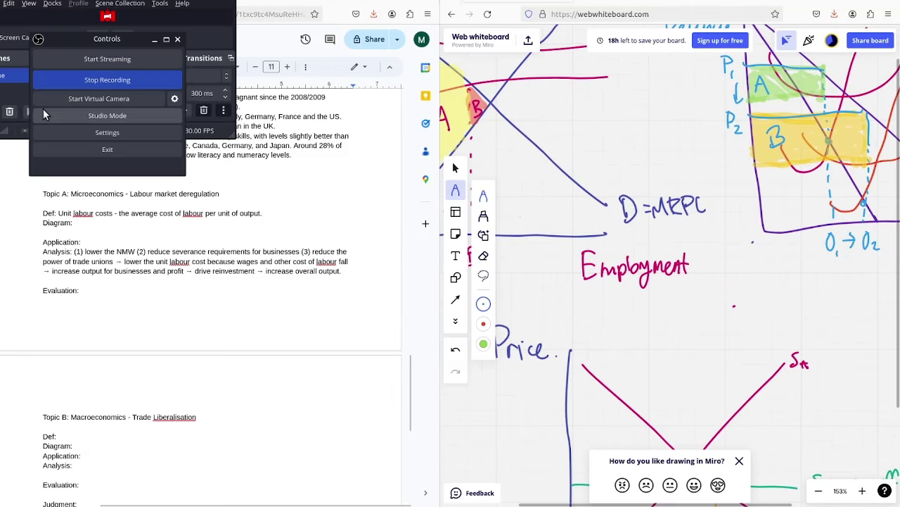
pyautogui.scroll(-5, 551, 166)
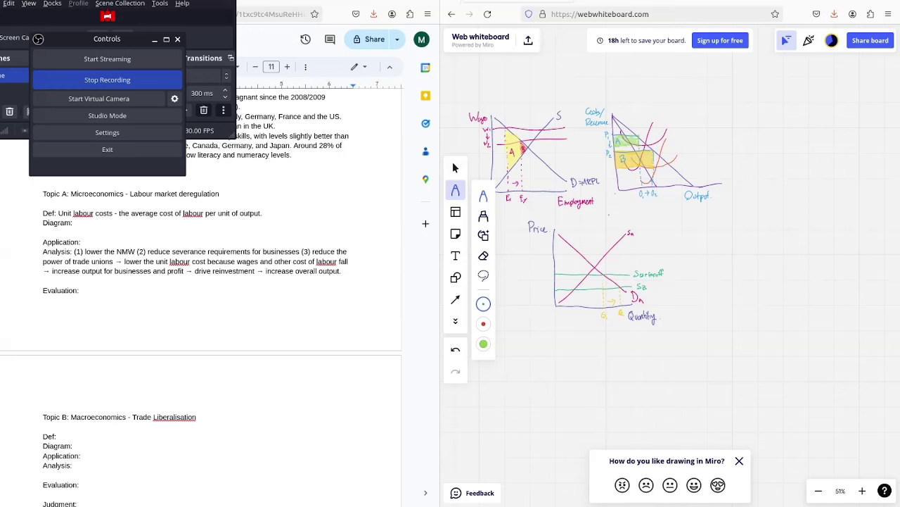
pyautogui.scroll(2, 551, 166)
pyautogui.hscroll(-3, 551, 166)
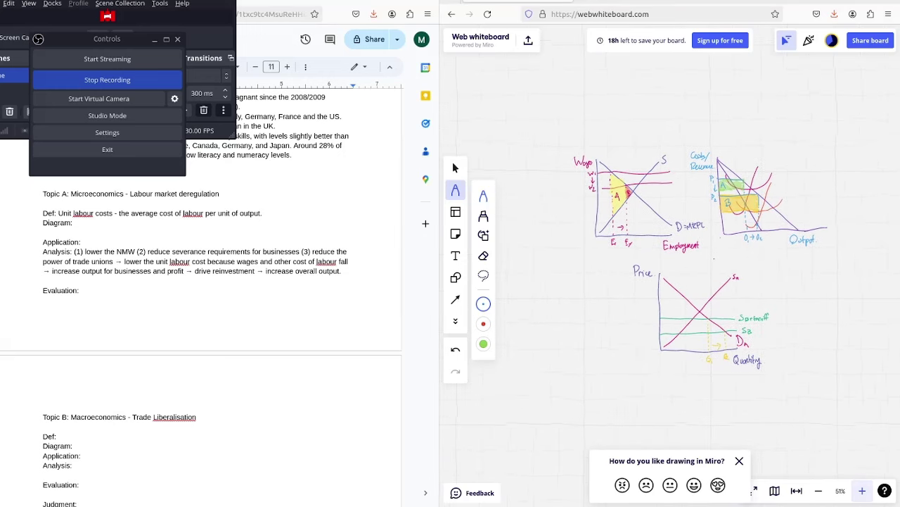
pyautogui.scroll(5, 603, 179)
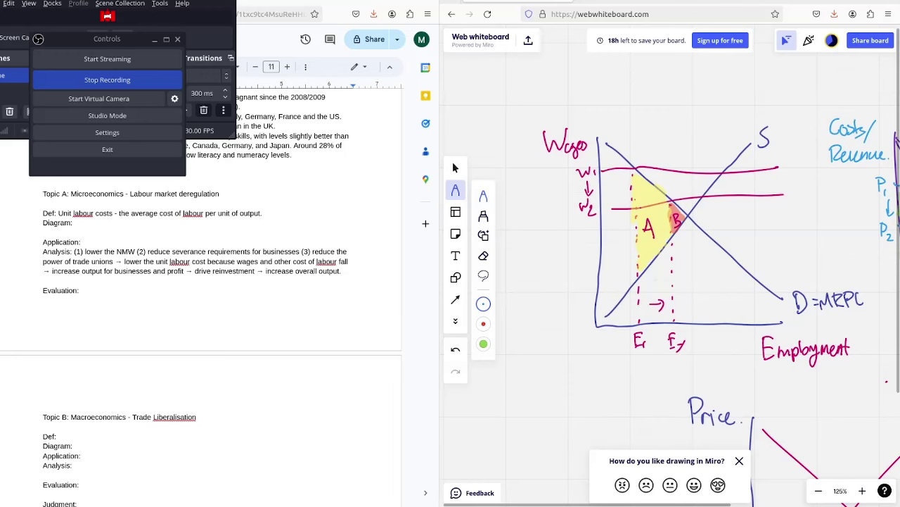
pyautogui.hscroll(1, 675, 282)
pyautogui.scroll(1, 675, 282)
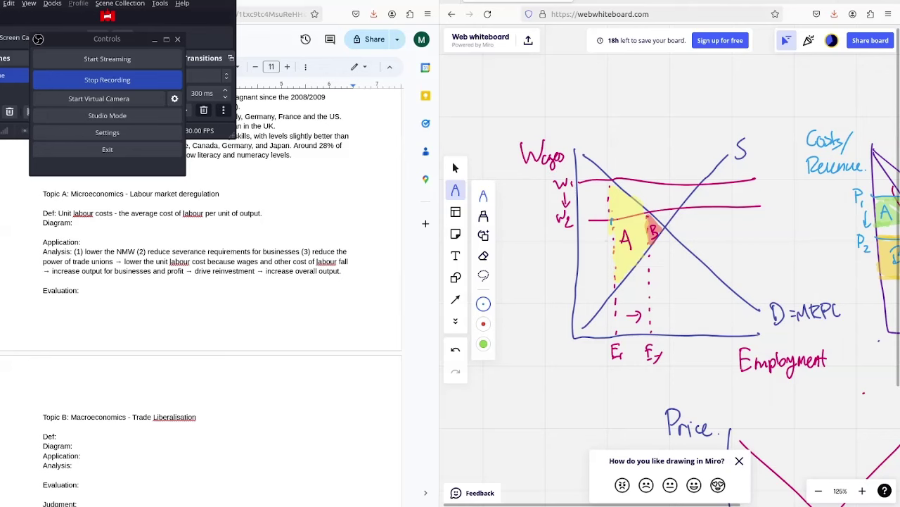
pyautogui.moveTo(609, 187)
pyautogui.mouseDown()
pyautogui.moveTo(616, 289)
pyautogui.moveTo(665, 224)
pyautogui.mouseUp()
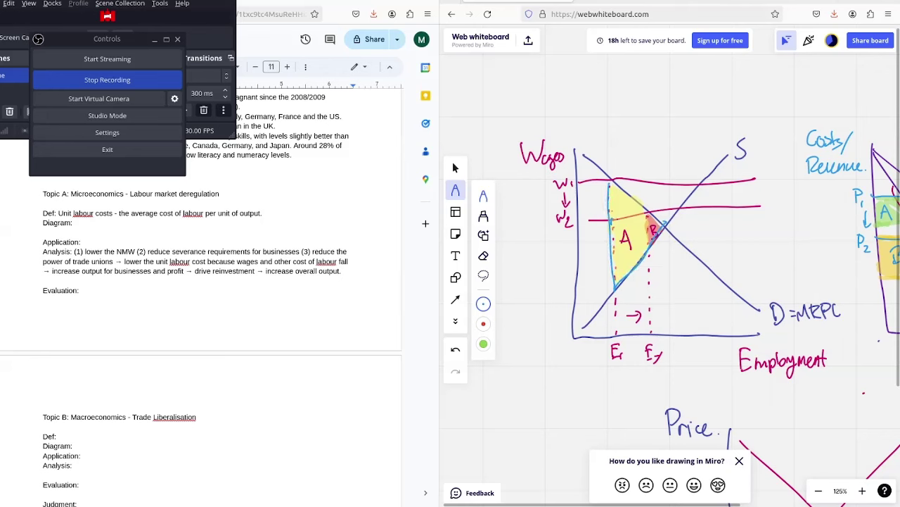
pyautogui.moveTo(609, 181)
pyautogui.mouseDown()
pyautogui.moveTo(663, 226)
pyautogui.moveTo(644, 243)
pyautogui.moveTo(651, 247)
pyautogui.mouseUp()
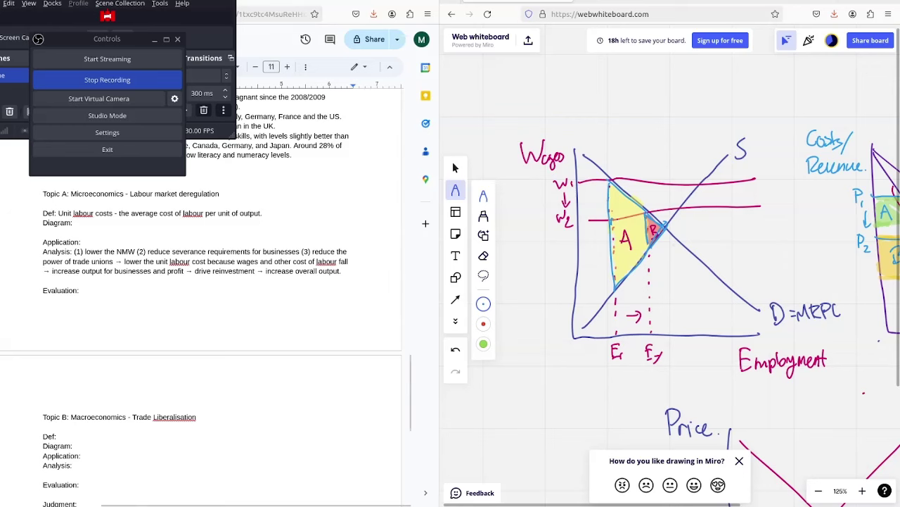
# Examine the Wages diagram, followed by the Costs/Revenue diagram with its price fall, output shift and areas A and B.
pyautogui.hscroll(-1, 675, 281)
pyautogui.scroll(1, 675, 281)
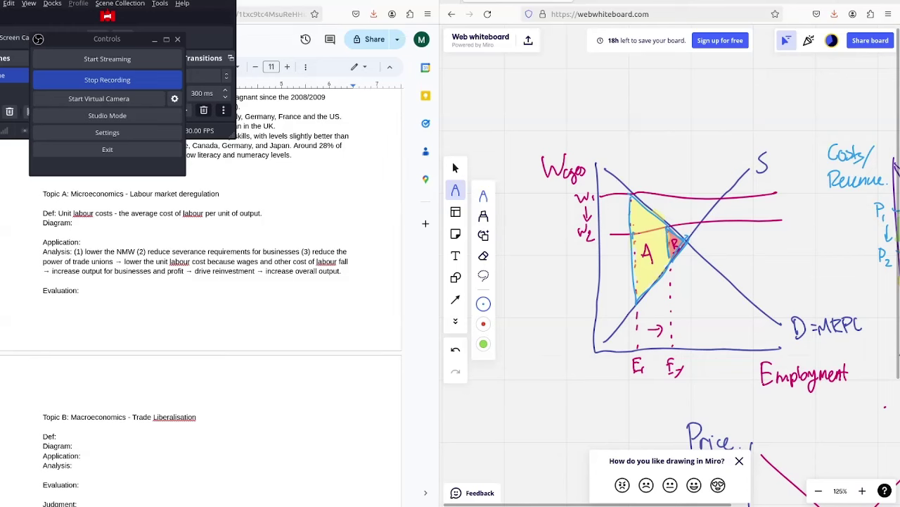
pyautogui.hscroll(2, 668, 268)
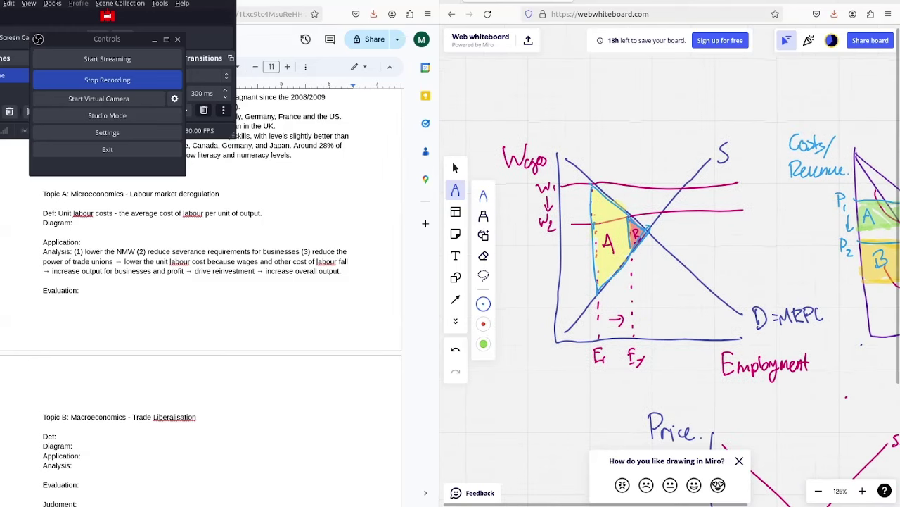
pyautogui.hscroll(1, 668, 267)
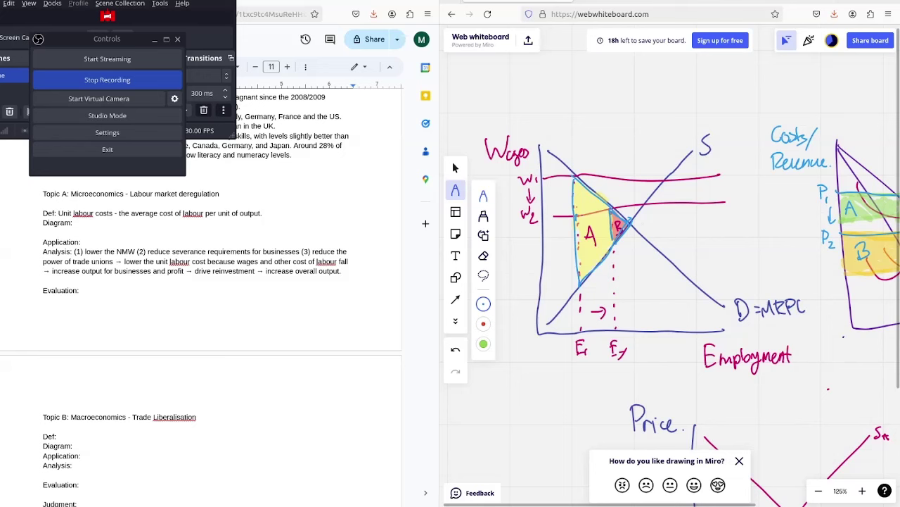
pyautogui.hscroll(12, 669, 267)
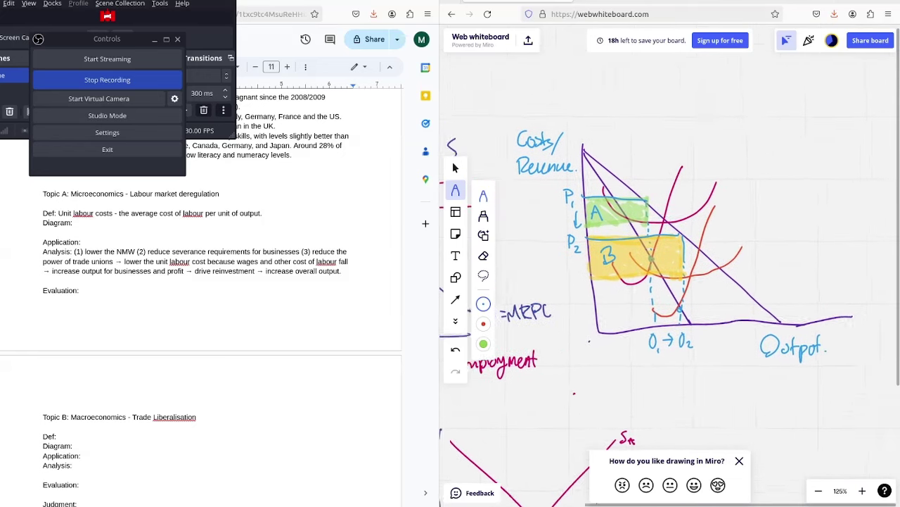
pyautogui.hscroll(1, 669, 268)
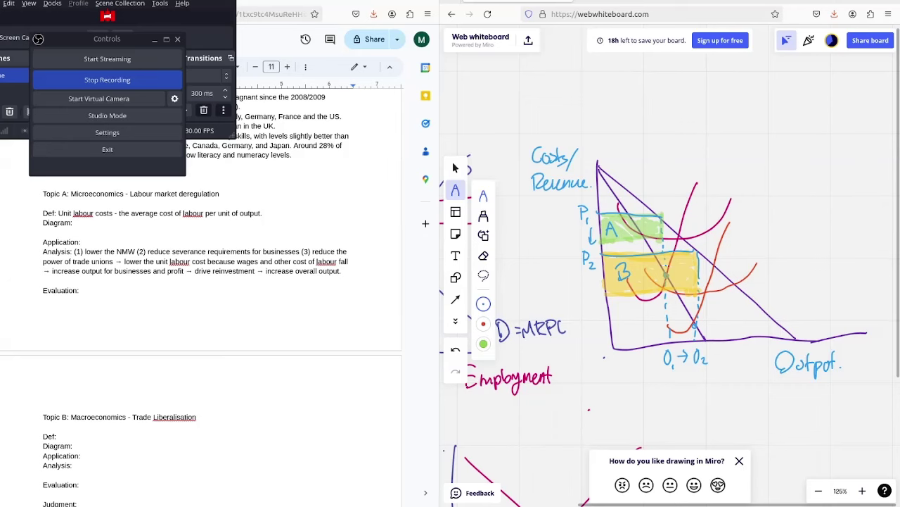
pyautogui.scroll(-2, 669, 268)
pyautogui.hscroll(2, 668, 268)
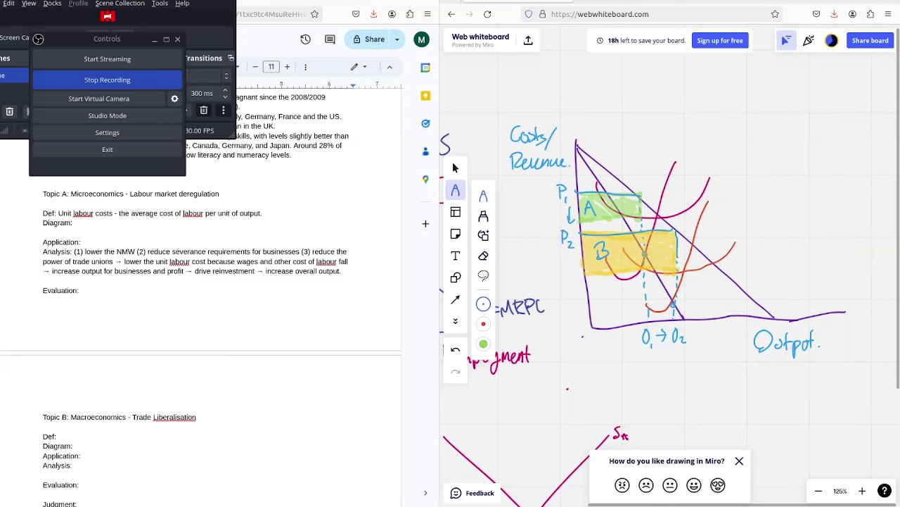
pyautogui.scroll(1, 668, 267)
pyautogui.hscroll(1, 668, 268)
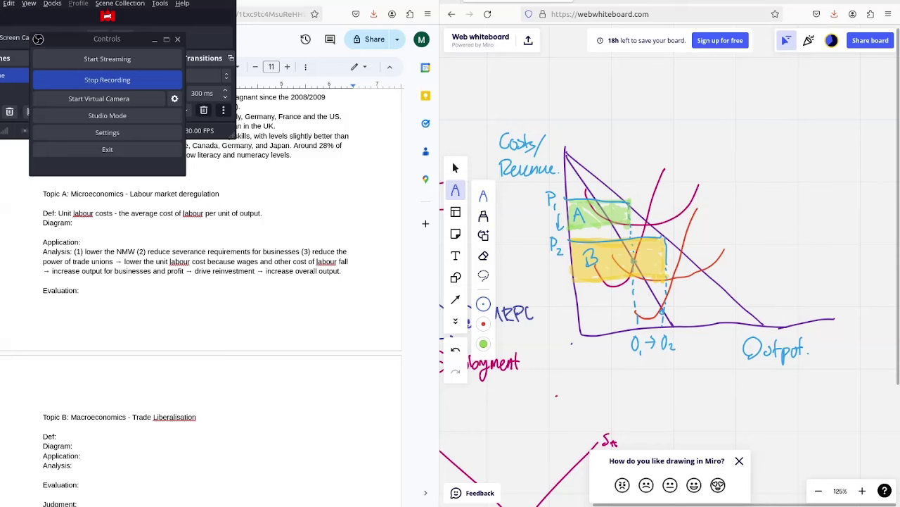
pyautogui.moveTo(674, 320); pyautogui.dragTo(682, 319)
pyautogui.moveTo(691, 315); pyautogui.dragTo(686, 318)
pyautogui.moveTo(761, 314)
pyautogui.mouseDown()
pyautogui.moveTo(768, 301)
pyautogui.moveTo(782, 307)
pyautogui.mouseUp()
pyautogui.click(483, 255)
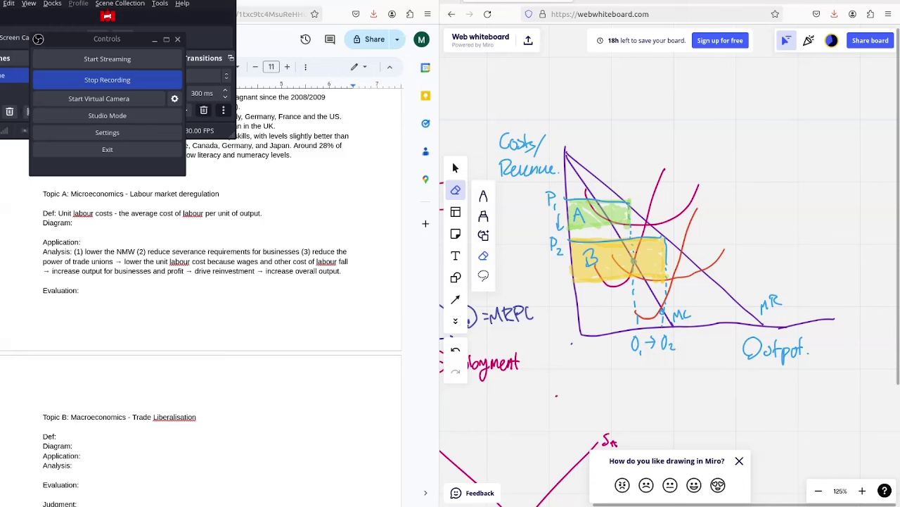
pyautogui.moveTo(674, 311); pyautogui.dragTo(691, 321)
pyautogui.moveTo(760, 309); pyautogui.dragTo(782, 300)
# Label the Costs/Revenue diagram's revenue lines MR and AR and its cost curves MC1, AC1, MC2 and AC2 with the blue pen.
pyautogui.click(483, 195)
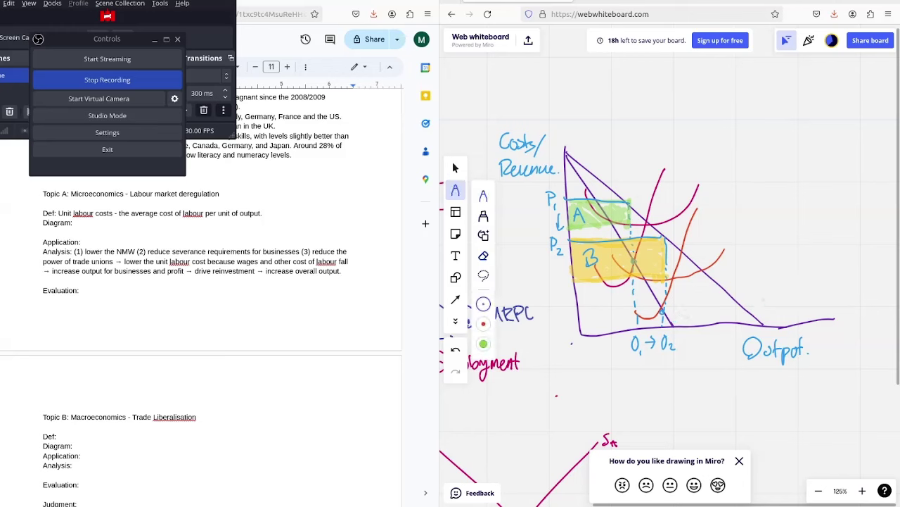
pyautogui.moveTo(677, 320)
pyautogui.mouseDown()
pyautogui.moveTo(688, 311)
pyautogui.moveTo(696, 317)
pyautogui.mouseUp()
pyautogui.moveTo(759, 316); pyautogui.dragTo(783, 310)
pyautogui.moveTo(669, 169)
pyautogui.mouseDown()
pyautogui.moveTo(680, 159)
pyautogui.moveTo(709, 178)
pyautogui.mouseUp()
pyautogui.moveTo(704, 211); pyautogui.dragTo(717, 208)
pyautogui.moveTo(730, 248)
pyautogui.mouseDown()
pyautogui.moveTo(735, 239)
pyautogui.moveTo(738, 246)
pyautogui.mouseUp()
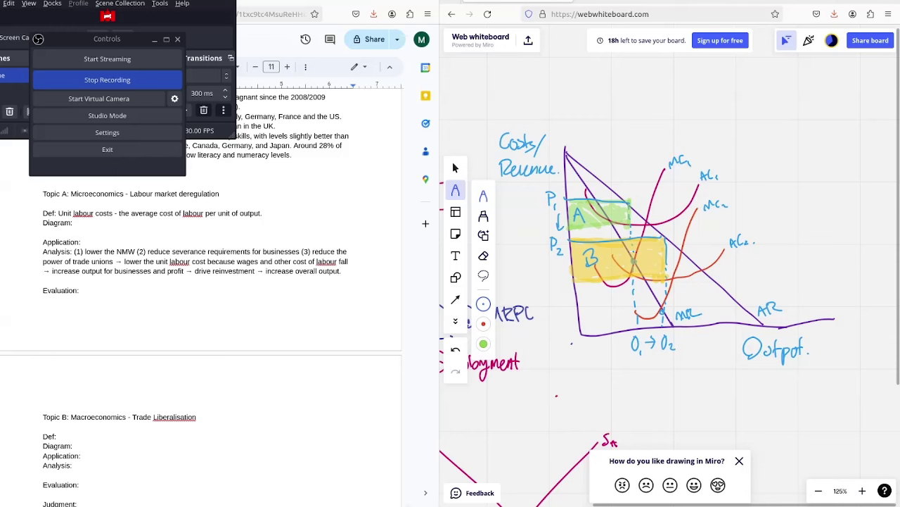
# Capture a screenshot of the whiteboard area containing the whole labelled Costs/Revenue diagram.
pyautogui.click(83, 242)
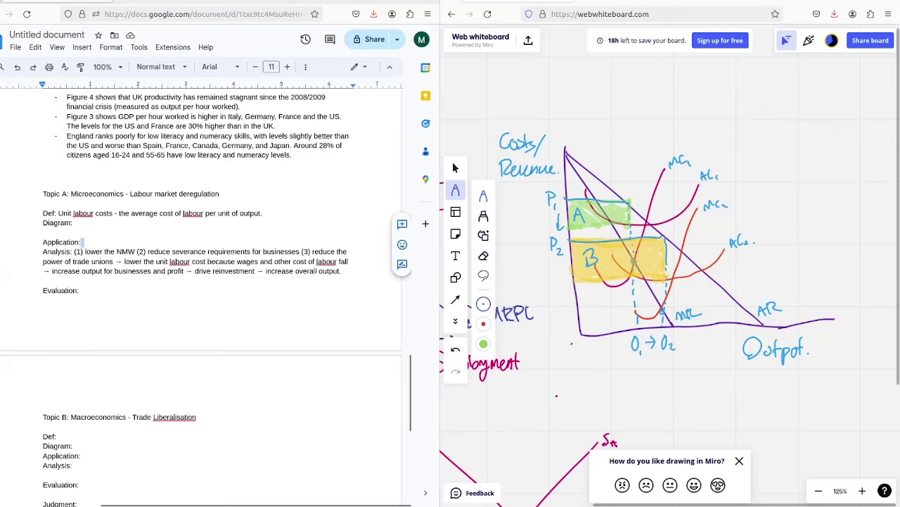
pyautogui.hscroll(-3, 668, 246)
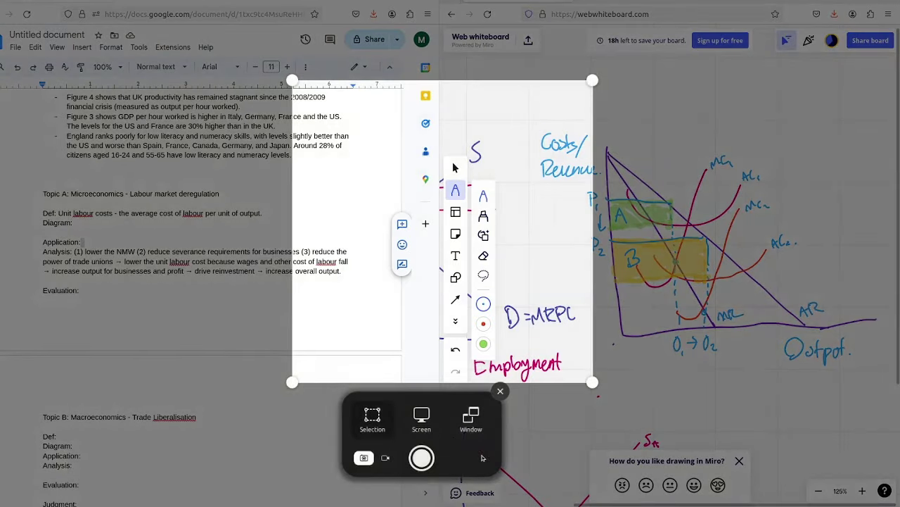
pyautogui.moveTo(441, 231); pyautogui.dragTo(693, 245)
pyautogui.moveTo(843, 396); pyautogui.dragTo(887, 391)
pyautogui.moveTo(542, 391); pyautogui.dragTo(540, 366)
pyautogui.click(422, 458)
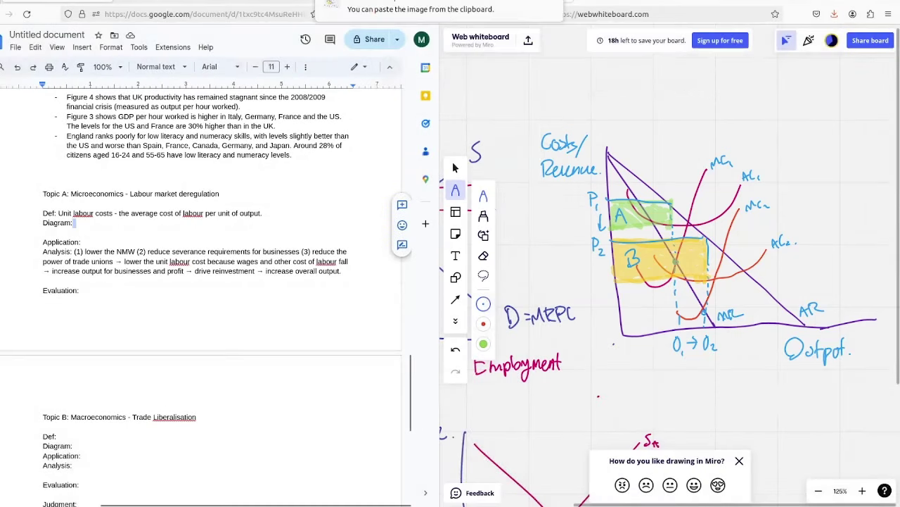
# Paste the captured diagram under Topic A's Diagram heading and shrink it to less than half the text width.
pyautogui.press('Return')
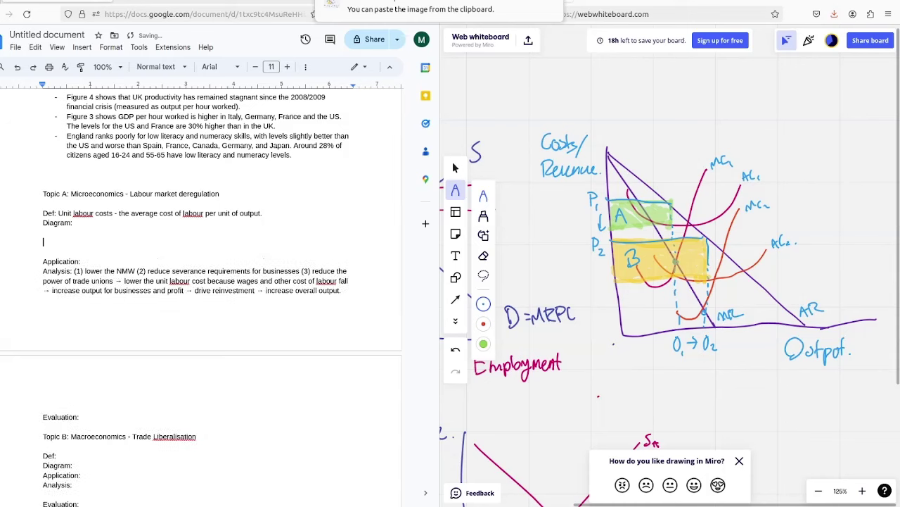
pyautogui.hotkey('ctrl', 'v')
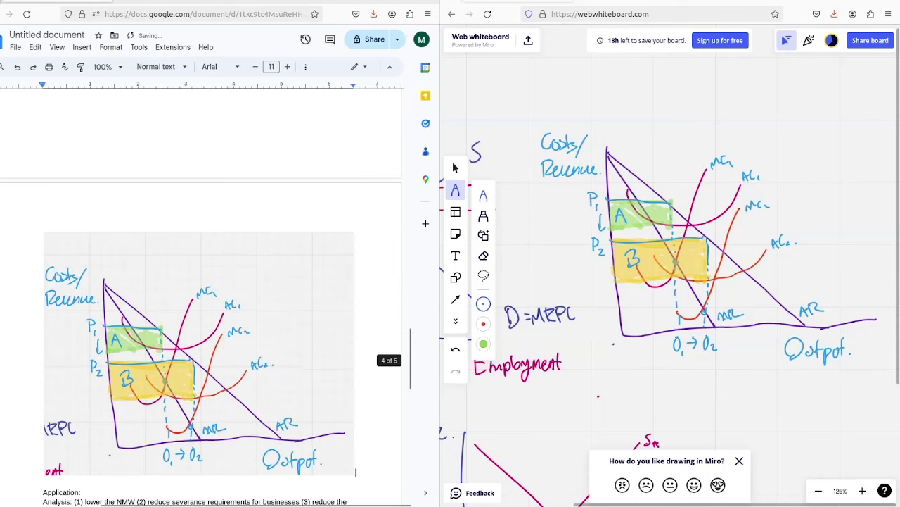
pyautogui.hotkey('shift', 'Left')
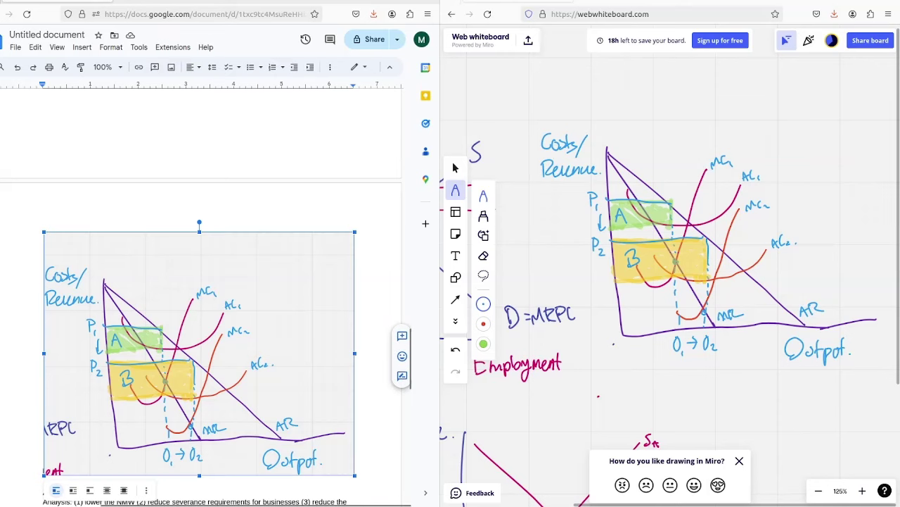
pyautogui.moveTo(355, 476); pyautogui.dragTo(176, 334)
# Copy the bullet about Figure 4 and stagnant UK productivity into Topic A's Application line.
pyautogui.moveTo(410, 427); pyautogui.dragTo(410, 345)
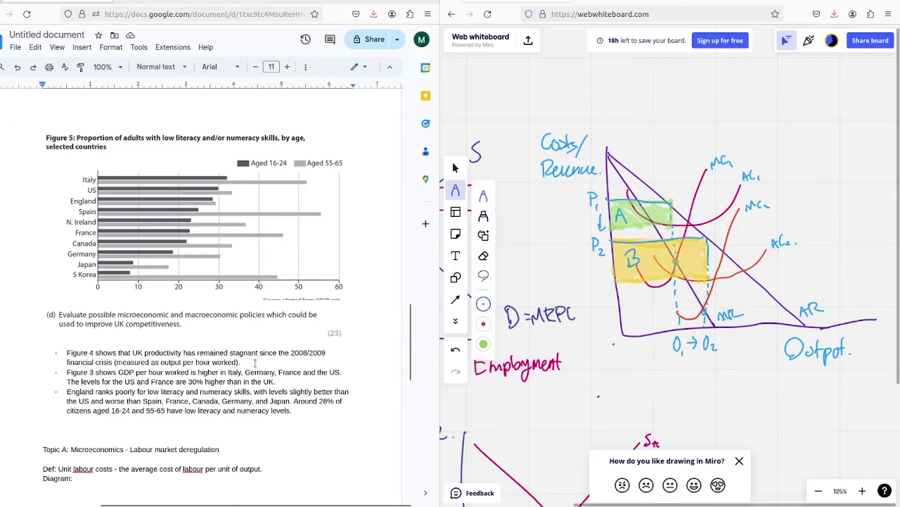
pyautogui.moveTo(241, 363); pyautogui.dragTo(66, 354)
pyautogui.hotkey('ctrl', 'c')
pyautogui.scroll(-10, 70, 349)
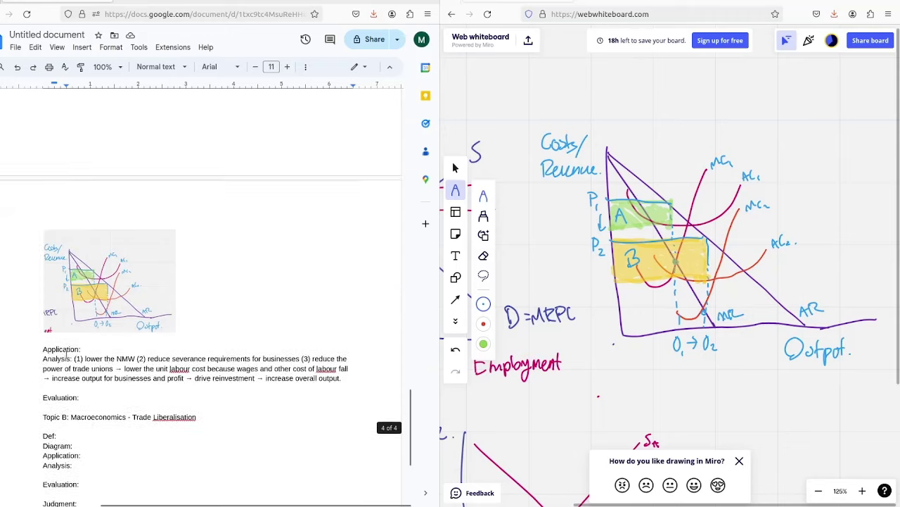
pyautogui.click(94, 296)
pyautogui.hotkey('ctrl', 'v')
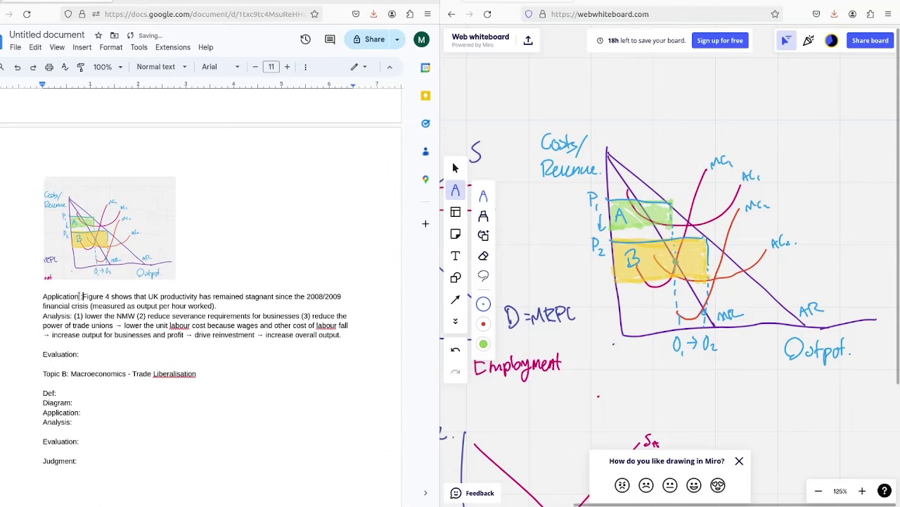
# Enclose the Figure 4 sentence in Topic A's Application line in double quotation marks.
pyautogui.write('"')
pyautogui.press('Down')
pyautogui.press('Right')
pyautogui.press('Right')
pyautogui.press('Right')
pyautogui.press('Right')
pyautogui.press('Right')
pyautogui.press('Right')
pyautogui.press('Right')
pyautogui.press('Right')
pyautogui.press('Right')
pyautogui.press('Right')
pyautogui.press('Right')
pyautogui.press('Right')
pyautogui.press('Right')
pyautogui.press('Right')
pyautogui.press('Right')
pyautogui.press('Right')
pyautogui.press('Right')
pyautogui.press('Right')
pyautogui.press('Right')
pyautogui.press('Right')
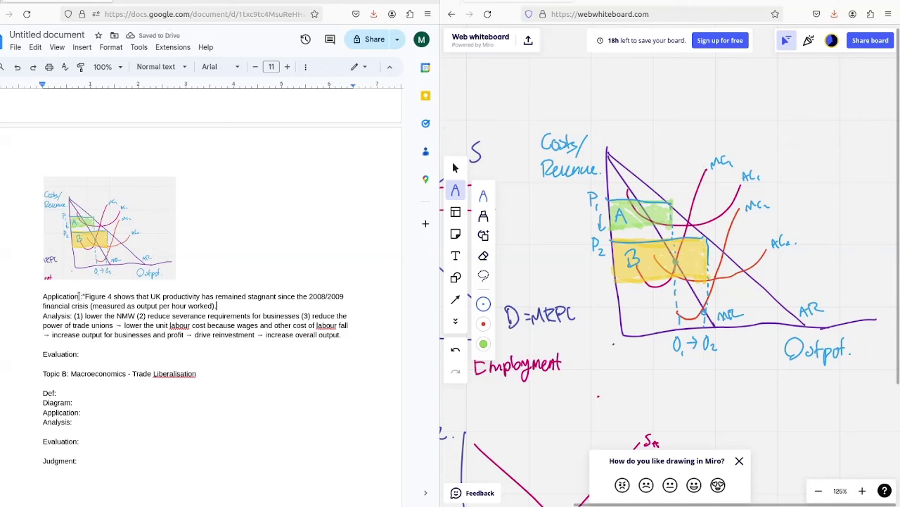
pyautogui.write('"')
# Write Topic A's Evaluation point (1): "This may be more of a problem with education or skills or technology rather than with wage levels.".
pyautogui.scroll(5, 80, 296)
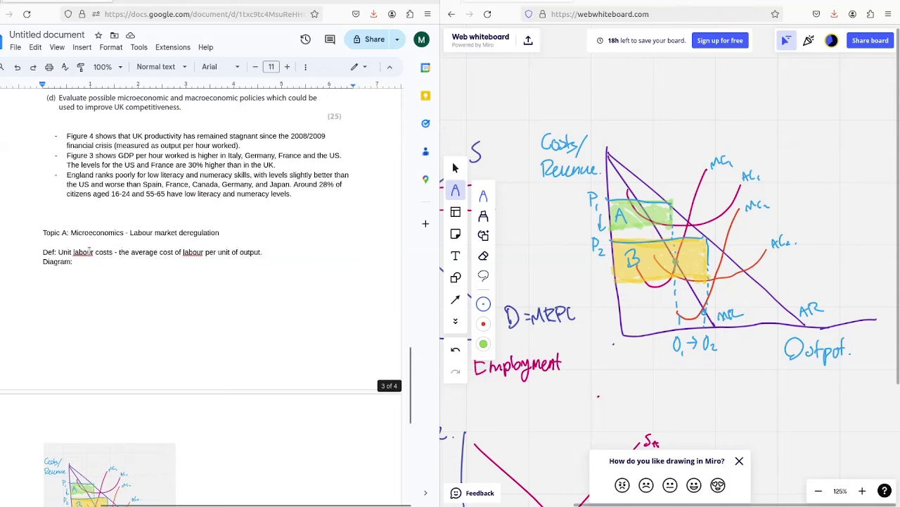
pyautogui.scroll(-7, 90, 251)
pyautogui.click(90, 257)
pyautogui.write('()')
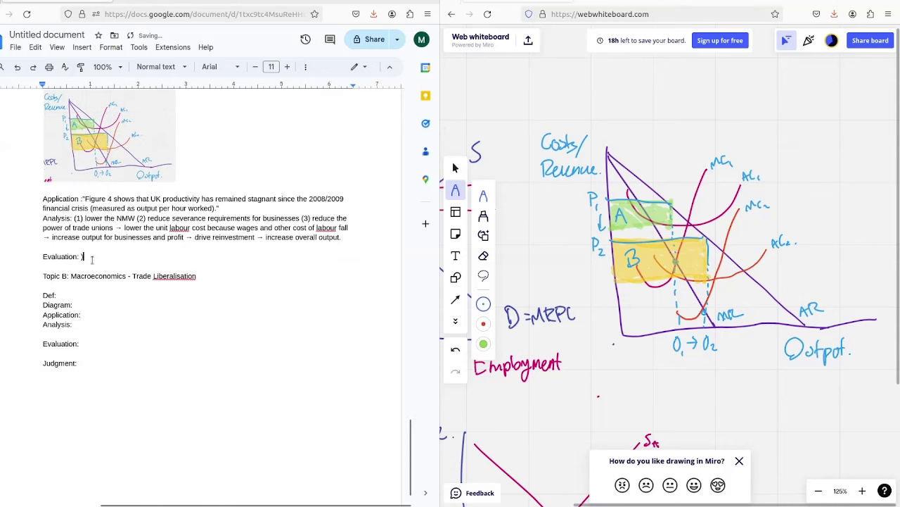
pyautogui.write('1) Th')
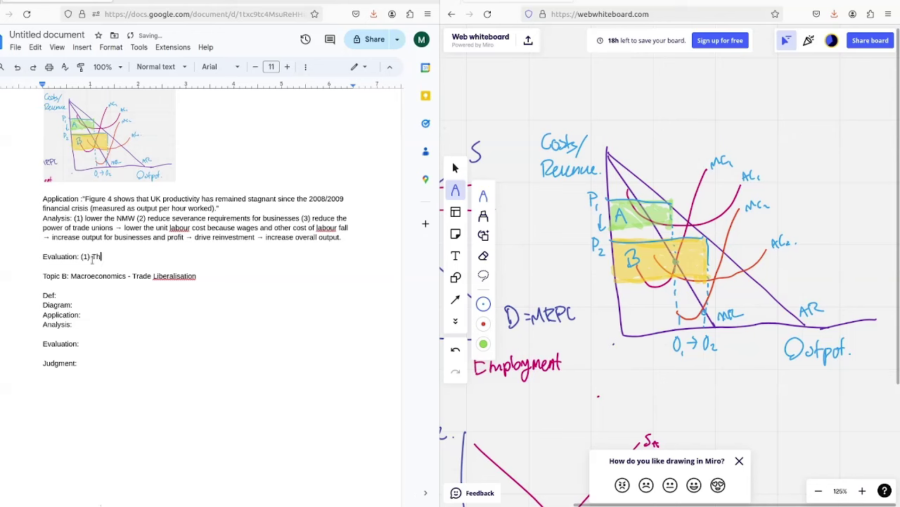
pyautogui.write('is may be more of a problem with education ')
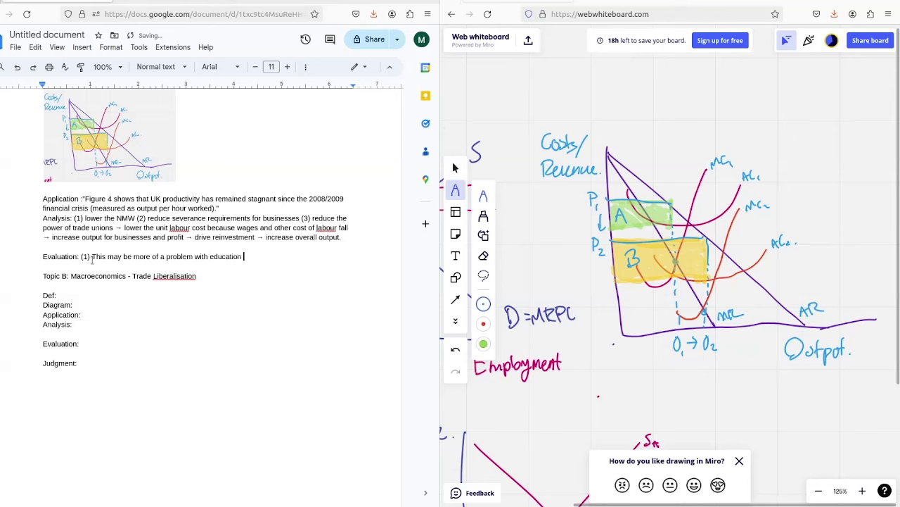
pyautogui.write('or skills or technology rather th')
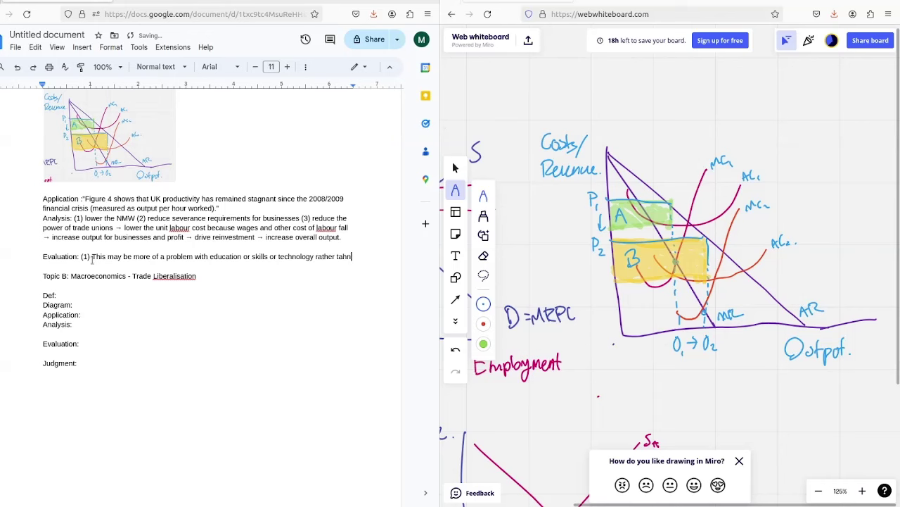
pyautogui.write('an with wage leves')
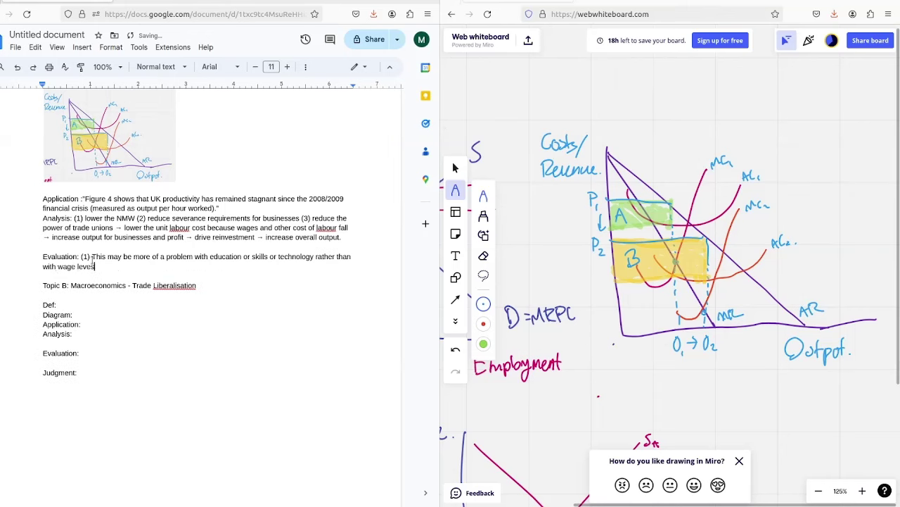
pyautogui.press('BackSpace')
pyautogui.write('ls.')
# Copy the bullet on England's low literacy and numeracy skills after Evaluation point (1) in Topic A, enclosed in double quotation marks.
pyautogui.scroll(5, 92, 257)
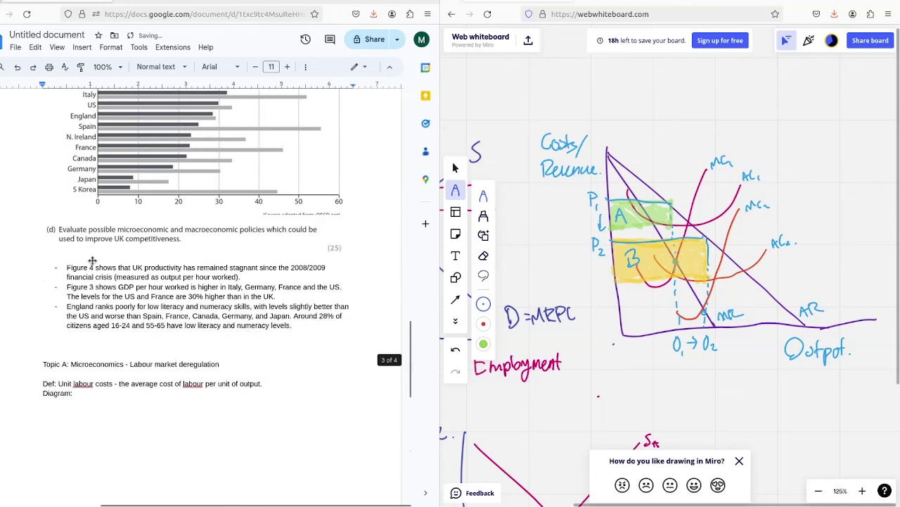
pyautogui.moveTo(302, 326); pyautogui.dragTo(59, 309)
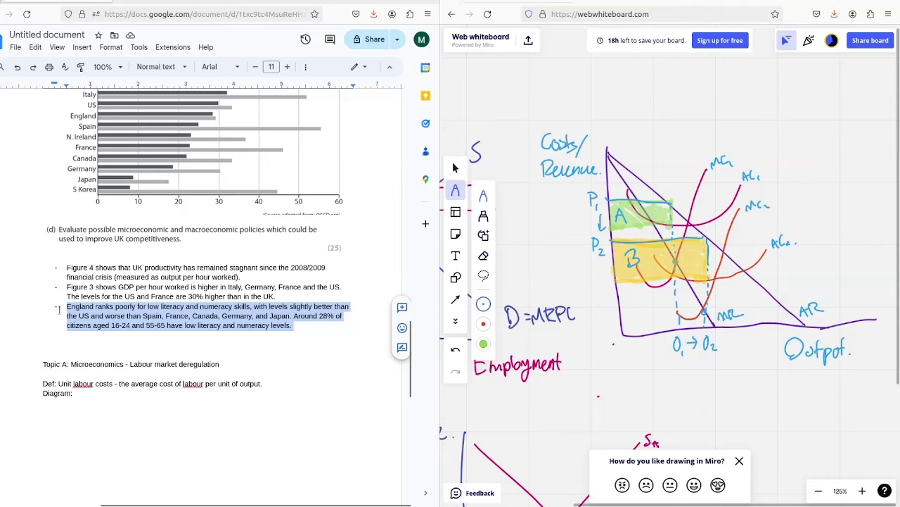
pyautogui.scroll(-5, 60, 310)
pyautogui.click(130, 304)
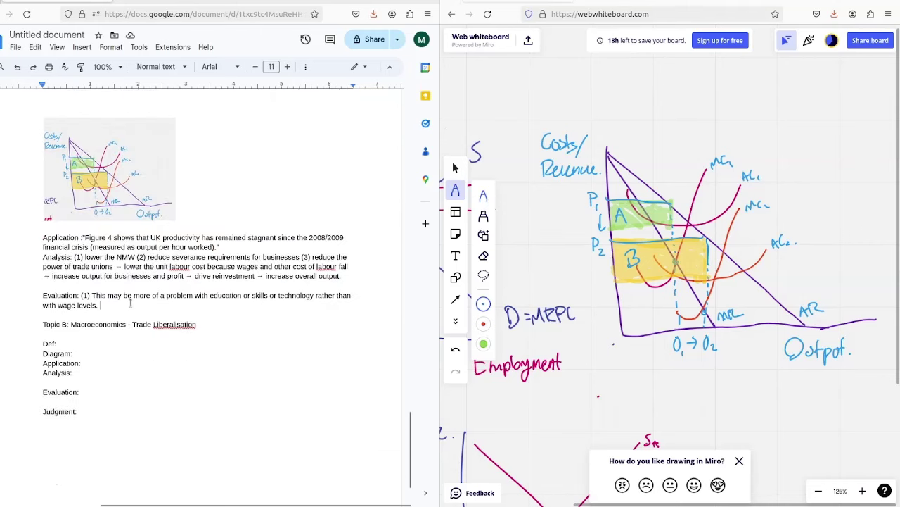
pyautogui.write('"England ranks poorly for low literacy and numeracy skills, with levels slightly better than the US and worse than Spain, France, Canada, Germany, and Japan. Around 28% of citizens aged 16-24 and 55-65 have low literacy and numeracy levels.')
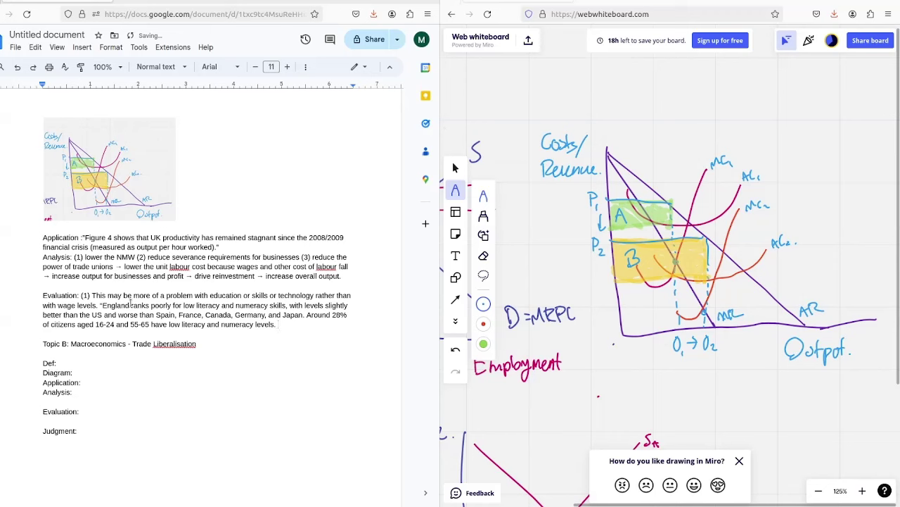
pyautogui.write('" ()')
# Add Evaluation point (2) to Topic A: "Lower wages and regulations would decrease worker motivation and further reduce productivity.".
pyautogui.press('Left')
pyautogui.write('2')
pyautogui.press('End')
pyautogui.write('Lower wages and re')
pyautogui.write('gulations would ')
pyautogui.write('decrease worke')
pyautogui.write('r motivation and fur')
pyautogui.write('ther reduce ')
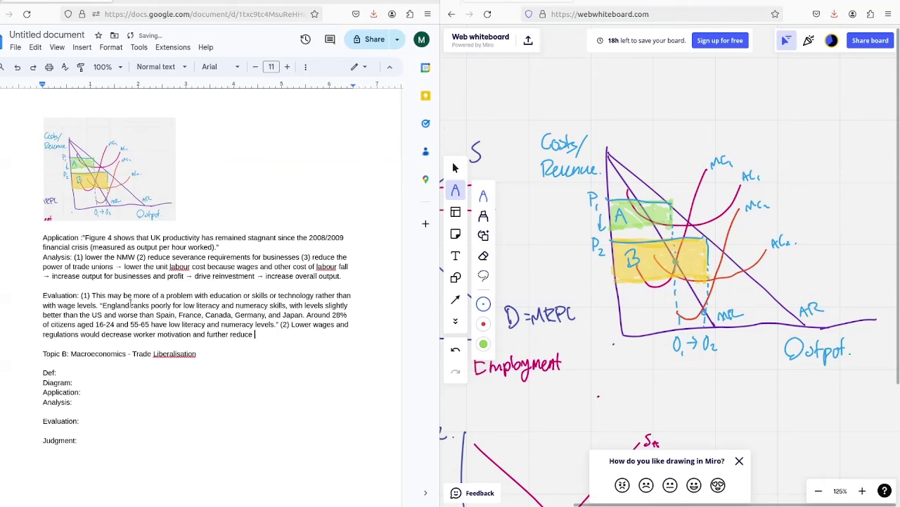
pyautogui.write('productivity.')
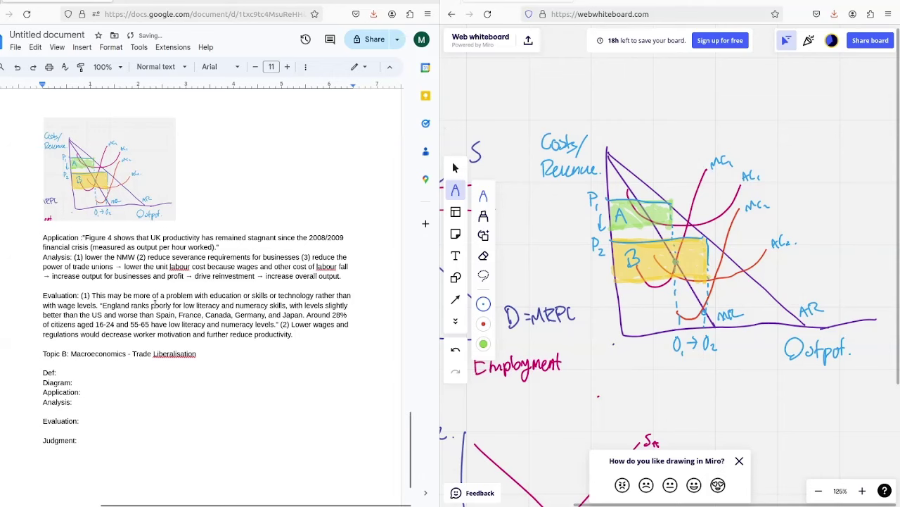
pyautogui.scroll(2, 161, 312)
pyautogui.scroll(3, 162, 311)
pyautogui.scroll(-4, 162, 311)
pyautogui.tripleClick(223, 413)
pyautogui.scroll(-2, 224, 413)
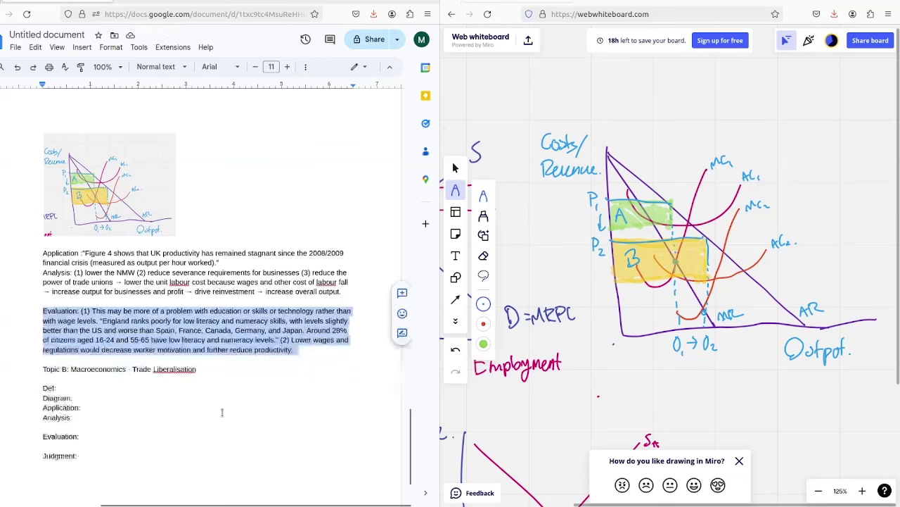
pyautogui.click(223, 413)
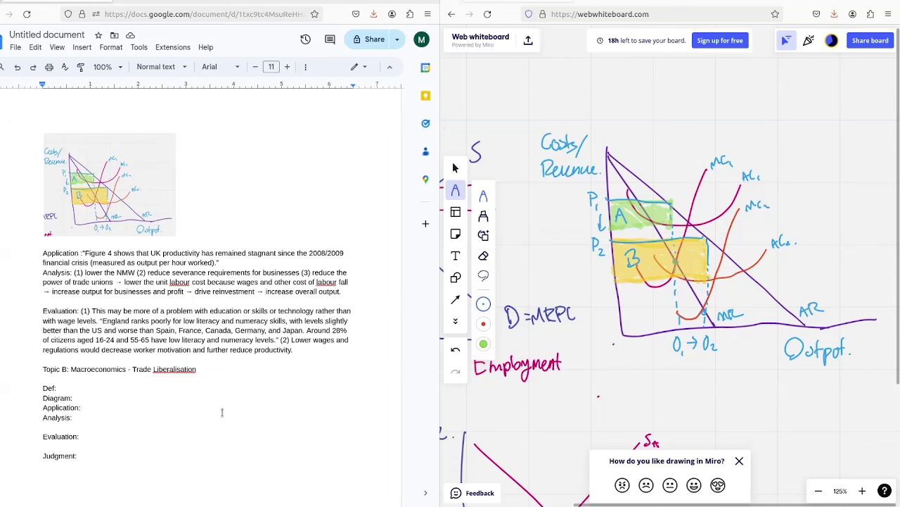
# Fill Topic B's Def line: "Price competitiveness - the sustained ability of a country's businesses to compete on price with the businesses of other countries.".
pyautogui.scroll(-2, 221, 413)
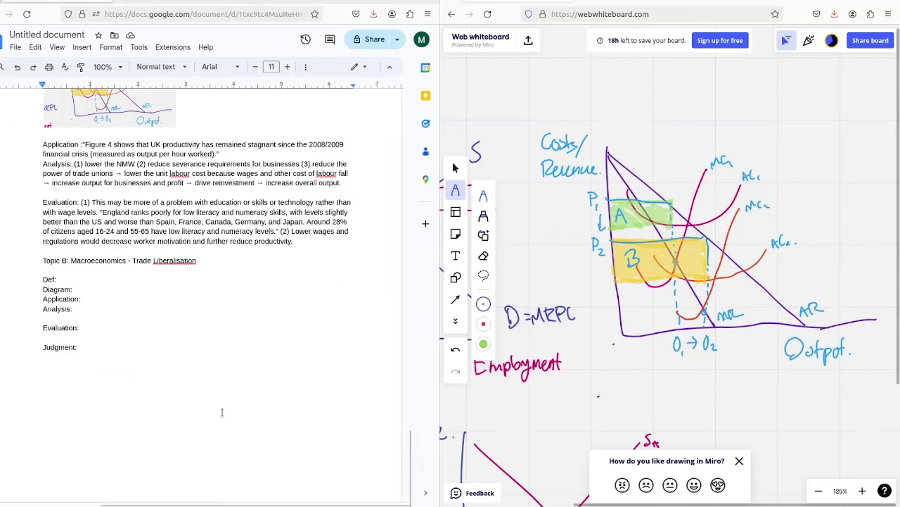
pyautogui.click(69, 280)
pyautogui.write('(')
pyautogui.press('BackSpace')
pyautogui.write("Price competitiveness - the sustained ability of a country's businesses to compete on price with ")
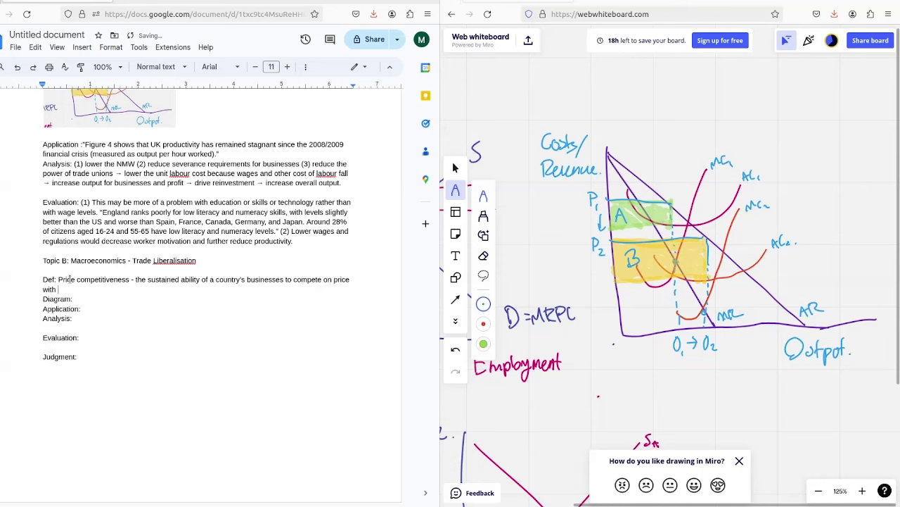
pyautogui.write('the businesses of other countries.')
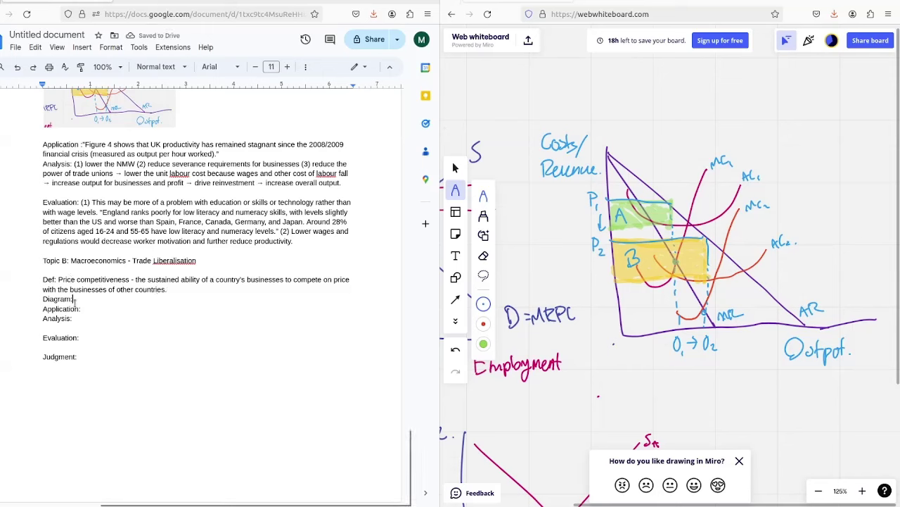
# Write Topic B's Analysis point (1): "enter FTAs → lower tariffs imposed on our goods when we export → increase price competitiveness".
pyautogui.click(98, 320)
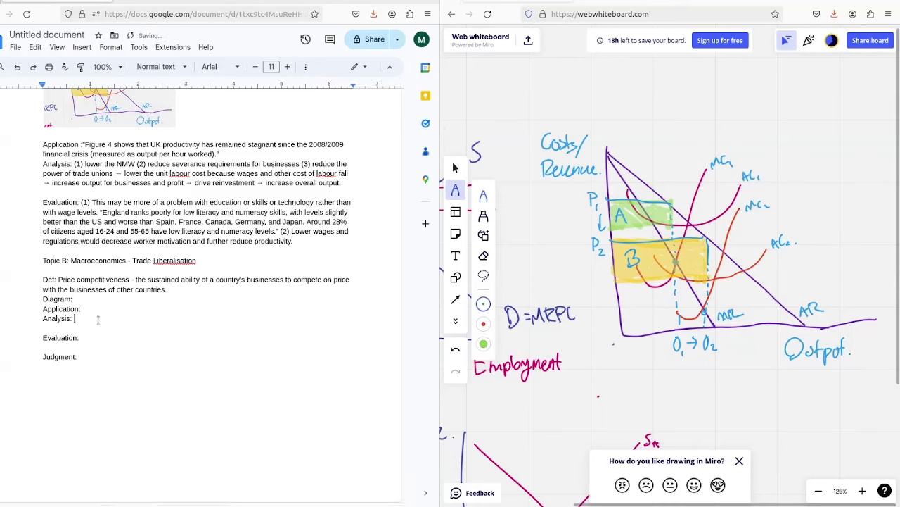
pyautogui.write('(1) enter')
pyautogui.press('BackSpace')
pyautogui.press('BackSpace')
pyautogui.press('BackSpace')
pyautogui.press('BackSpace')
pyautogui.press('BackSpace')
pyautogui.write('enter FTAs -> lower tarrifs imposed on our goods when we export ->')
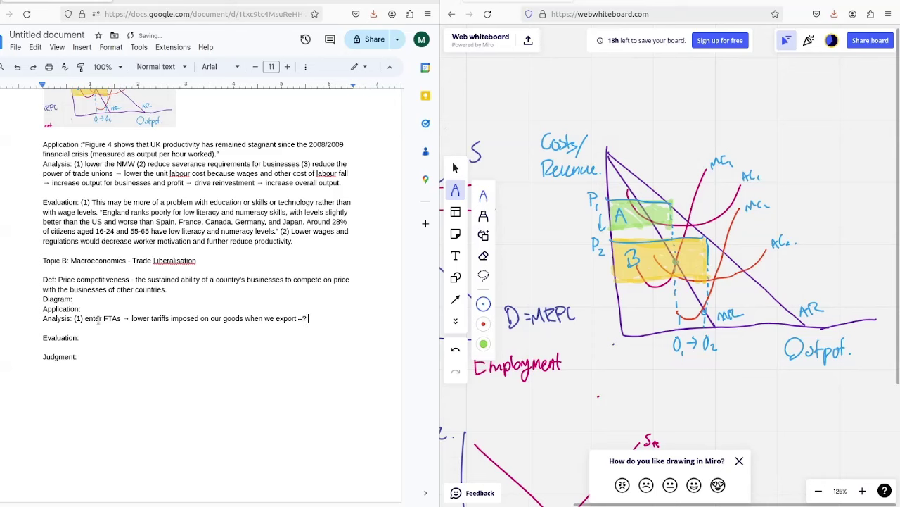
pyautogui.write(' increase price competitiveness ()')
# Add Topic B's Analysis point (2): "reduce tariffs on imports → lower input good costs → greater price competitiveness and more investment.".
pyautogui.press('Left')
pyautogui.write('2')
pyautogui.press('Right')
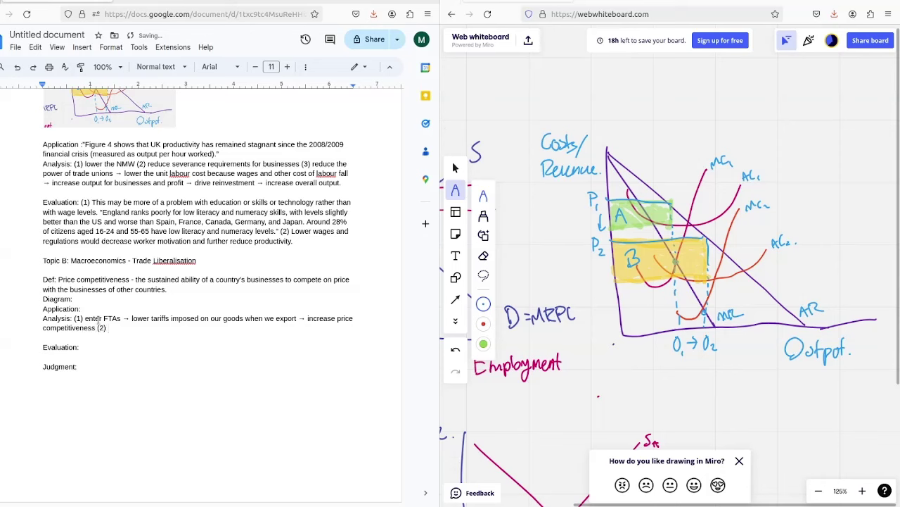
pyautogui.write('reduce tariffs')
pyautogui.write(' on impor')
pyautogui.write('ts -')
pyautogui.write('> lower input goo')
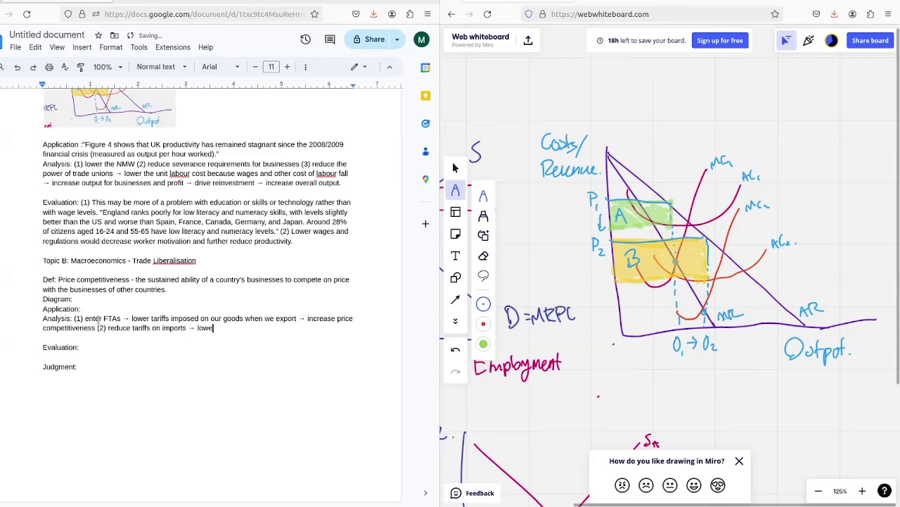
pyautogui.write('d costs -> ')
pyautogui.write('greater price competitiveness and more m')
pyautogui.press('BackSpace')
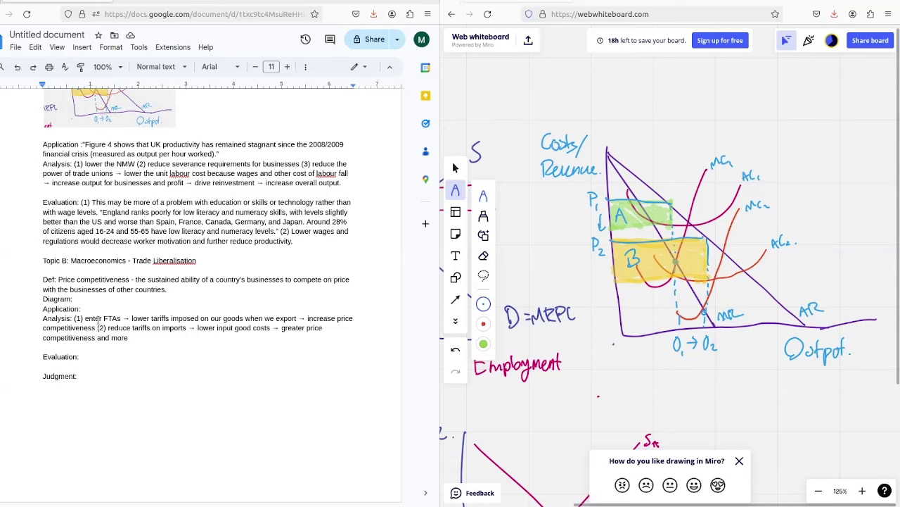
pyautogui.write('investment.')
# Handwrite "A: France" and "B: England" beside the whiteboard's tariff diagram, and mark the shift from SB+tariff to SB with a downward arrow.
pyautogui.scroll(-8, 668, 268)
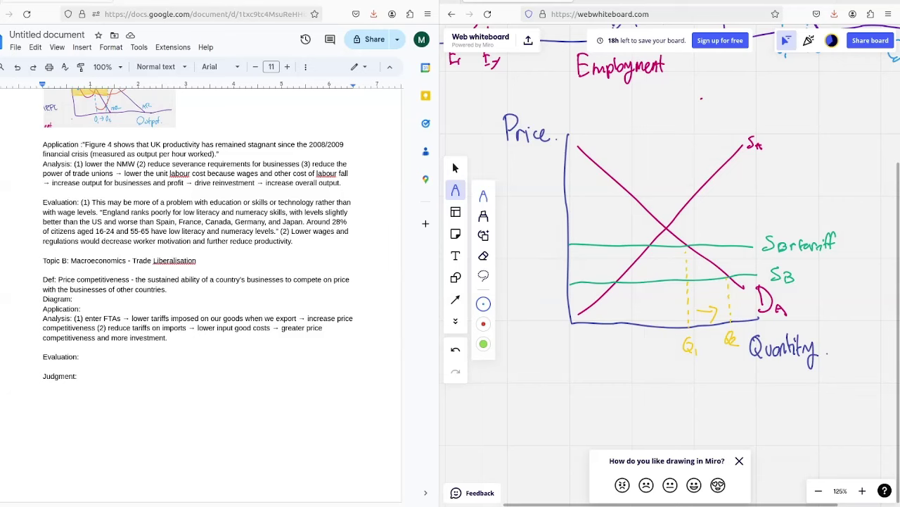
pyautogui.hscroll(2, 669, 267)
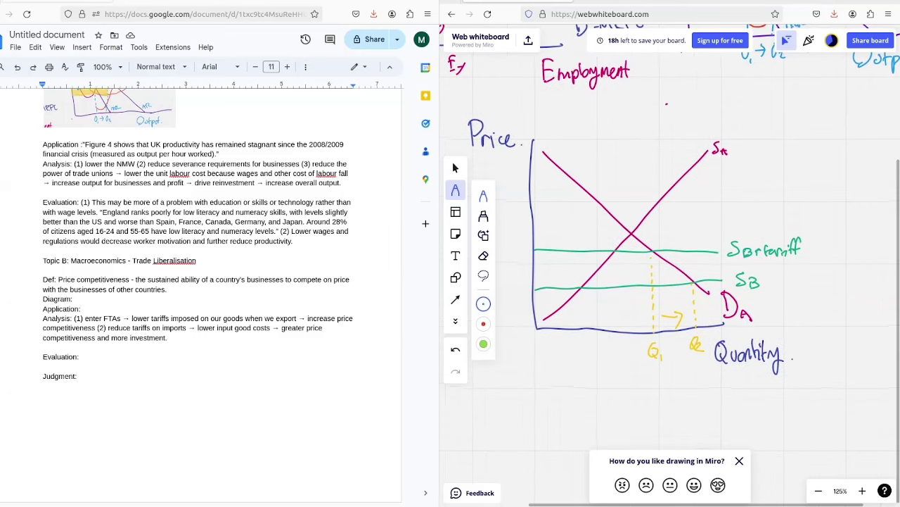
pyautogui.click(484, 303)
pyautogui.click(483, 303)
pyautogui.moveTo(747, 151)
pyautogui.mouseDown()
pyautogui.moveTo(809, 143)
pyautogui.moveTo(752, 178)
pyautogui.moveTo(789, 165)
pyautogui.moveTo(790, 180)
pyautogui.moveTo(801, 181)
pyautogui.moveTo(807, 164)
pyautogui.moveTo(815, 180)
pyautogui.mouseUp()
pyautogui.moveTo(816, 177); pyautogui.dragTo(825, 158)
pyautogui.click(832, 172)
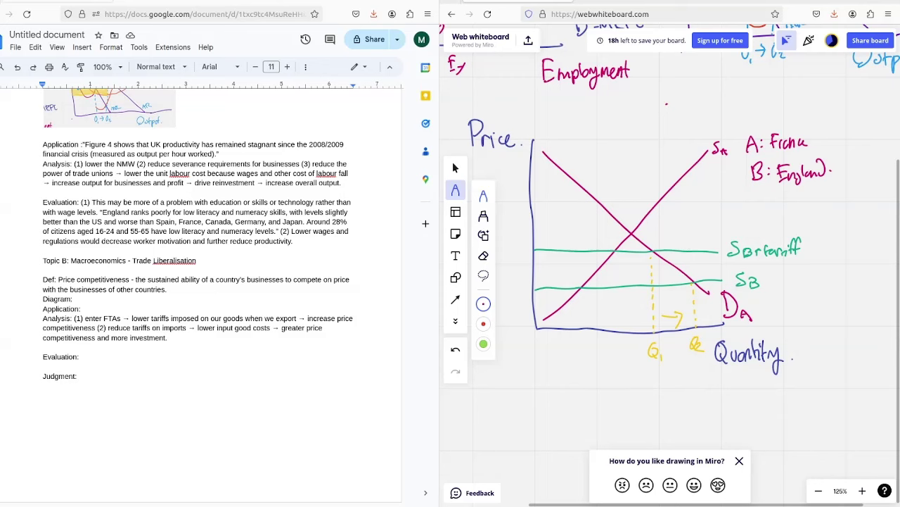
pyautogui.moveTo(564, 257)
pyautogui.mouseDown()
pyautogui.moveTo(564, 280)
pyautogui.moveTo(576, 272)
pyautogui.mouseUp()
# Capture a screenshot of the whiteboard area containing the whole labelled Price/Quantity tariff diagram.
pyautogui.hscroll(-5, 669, 267)
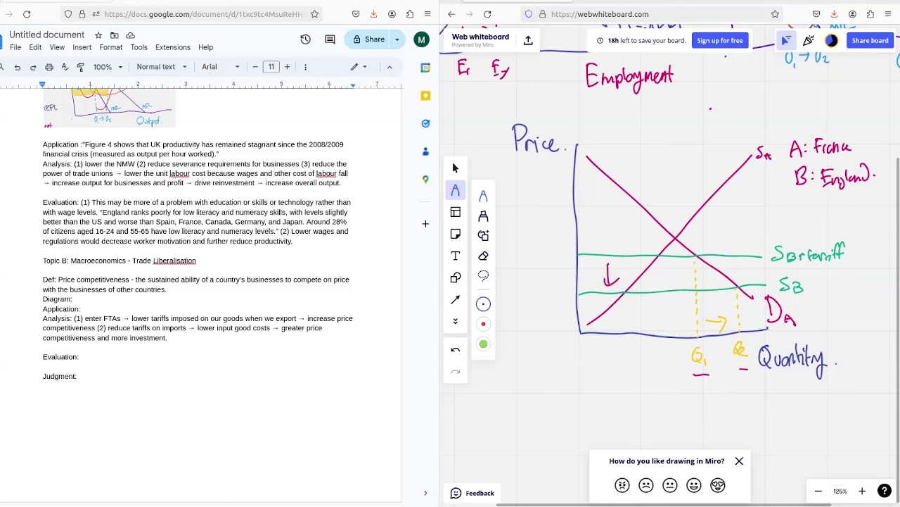
pyautogui.press('super')
pyautogui.write('sni')
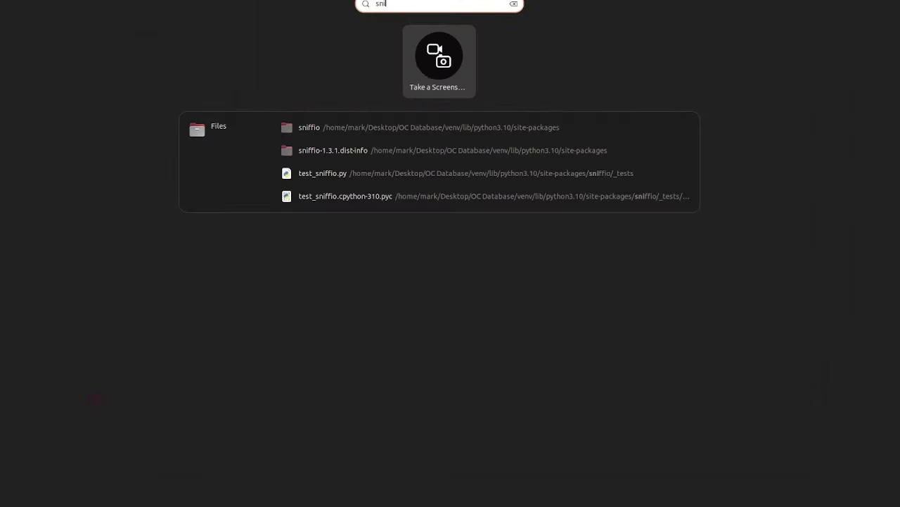
pyautogui.press('Return')
pyautogui.moveTo(503, 96); pyautogui.dragTo(886, 398)
pyautogui.click(422, 458)
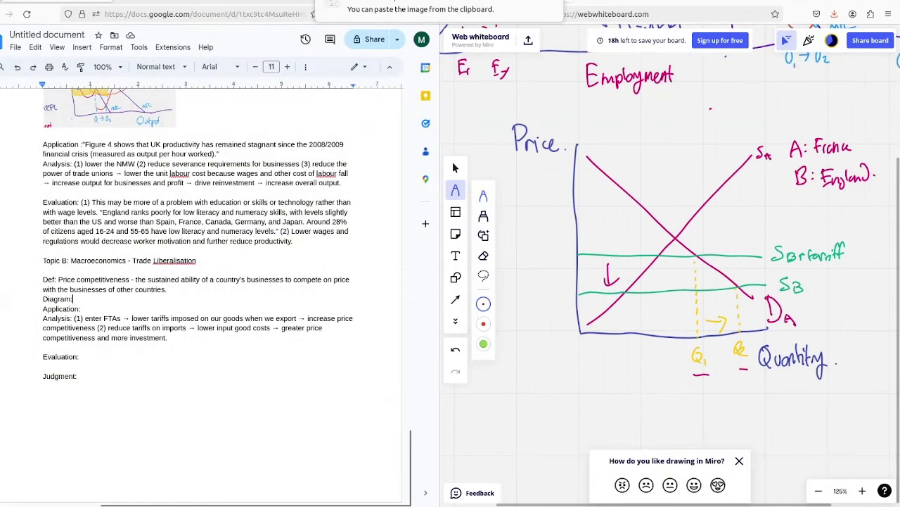
# Paste the captured tariff diagram under Topic B's Diagram heading and shrink it to less than half the text width.
pyautogui.press('Return')
pyautogui.hotkey('ctrl', 'v')
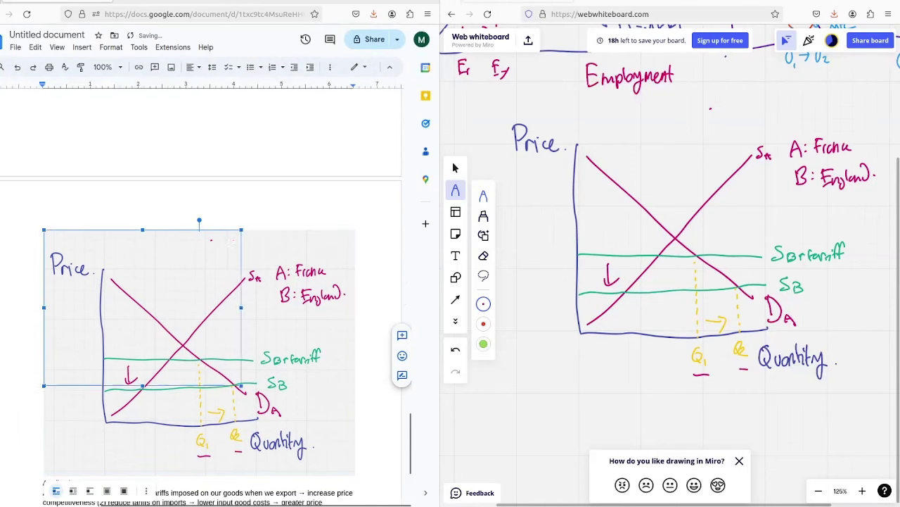
pyautogui.press('Delete')
pyautogui.hotkey('ctrl', 'z')
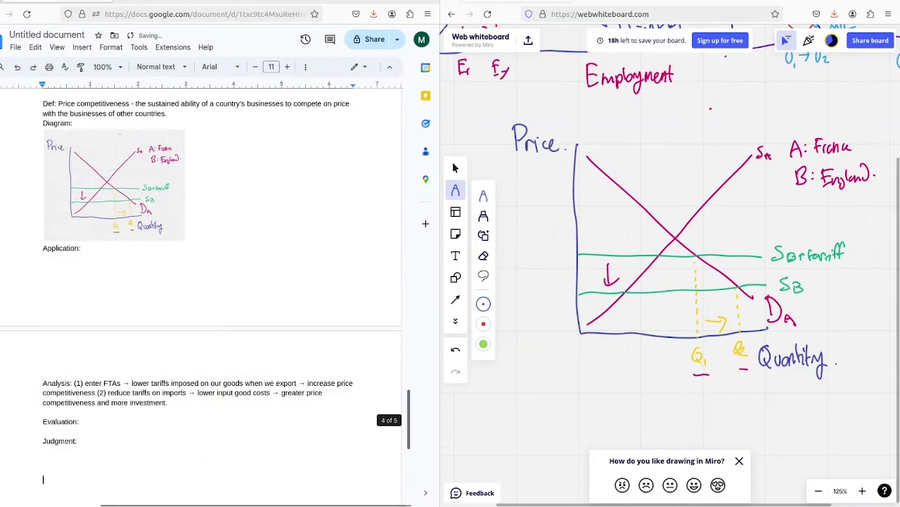
# Copy the bullet about Figure 3 and GDP per hour worked into Topic B's Application line.
pyautogui.scroll(4, 204, 281)
pyautogui.scroll(10, 204, 282)
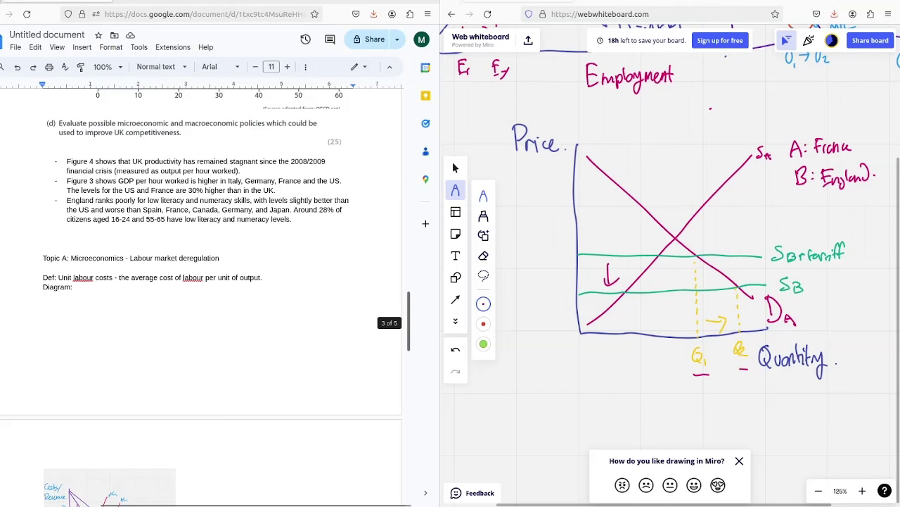
pyautogui.click(276, 190)
pyautogui.hotkey('shift', 'Up')
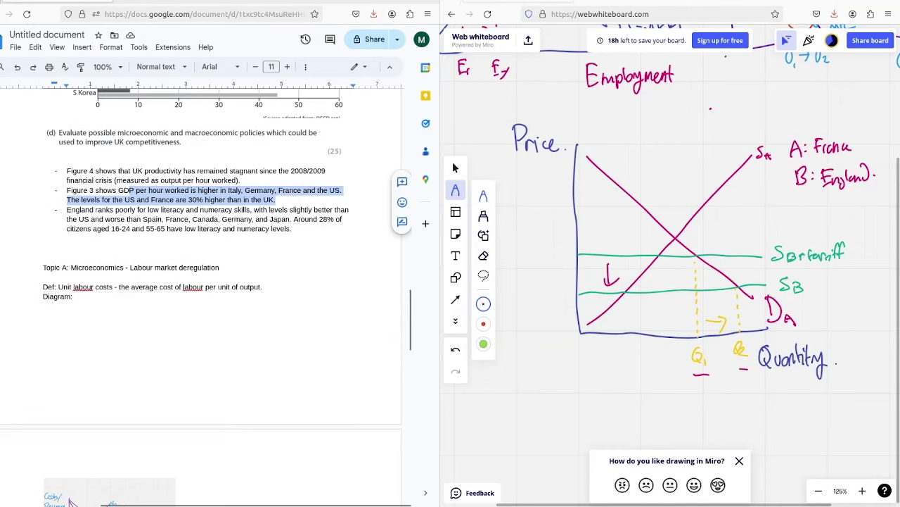
pyautogui.hotkey('shift', 'Home')
pyautogui.hotkey('ctrl', 'c')
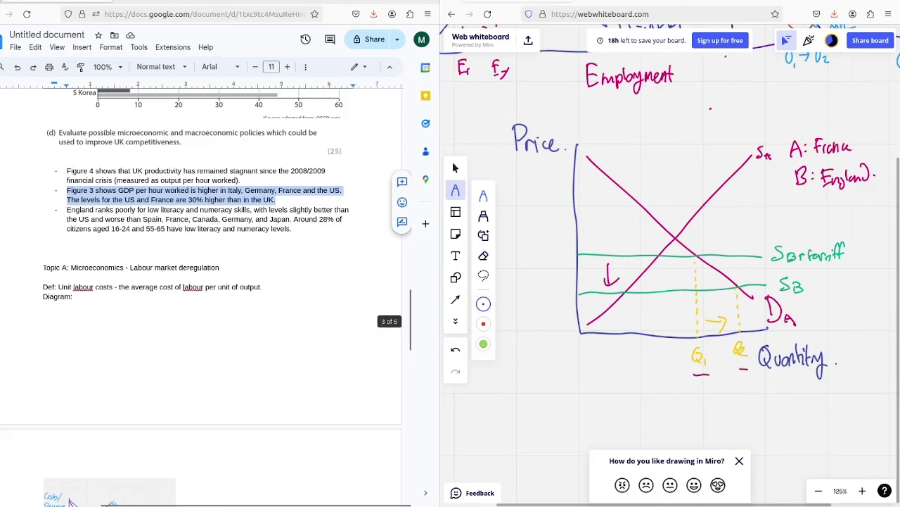
pyautogui.scroll(-10, 410, 319)
pyautogui.scroll(-3, 410, 319)
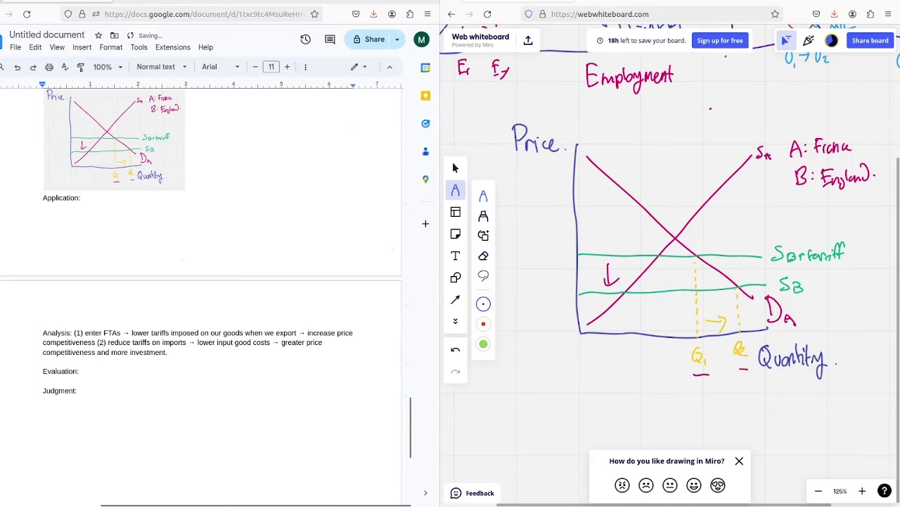
pyautogui.hotkey('ctrl', 'v')
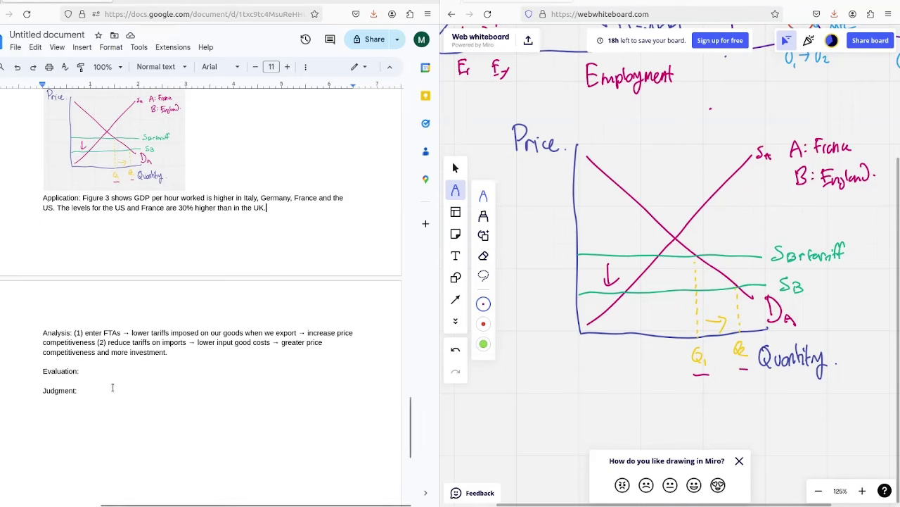
# Write Topic B's evaluation point "(1) The UK will never be a low cost producer like China or Bangladesh, our labour costs are simply too high.".
pyautogui.click(85, 373)
pyautogui.write('(1) The UK will never b')
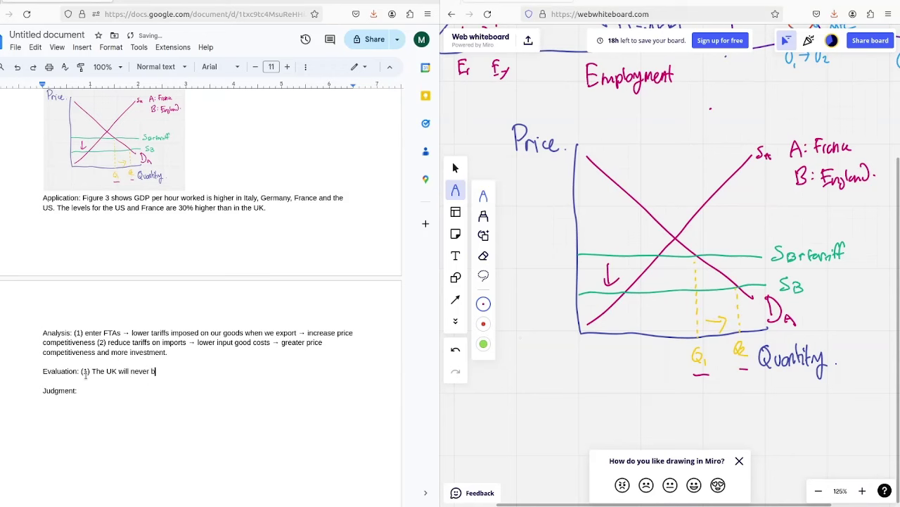
pyautogui.write('e a low cost producer like China or Bangladesh, w')
pyautogui.press('BackSpace')
pyautogui.write('our labour cost sare simpl')
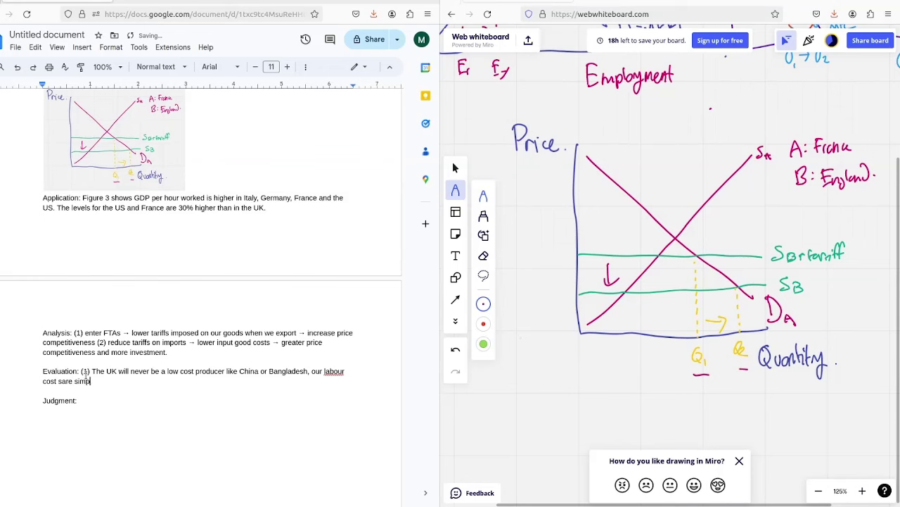
pyautogui.press('BackSpace')
pyautogui.press('BackSpace')
pyautogui.press('BackSpace')
pyautogui.press('BackSpace')
pyautogui.press('BackSpace')
pyautogui.press('BackSpace')
pyautogui.press('BackSpace')
pyautogui.press('BackSpace')
pyautogui.write('are simply too high. It would be bet')
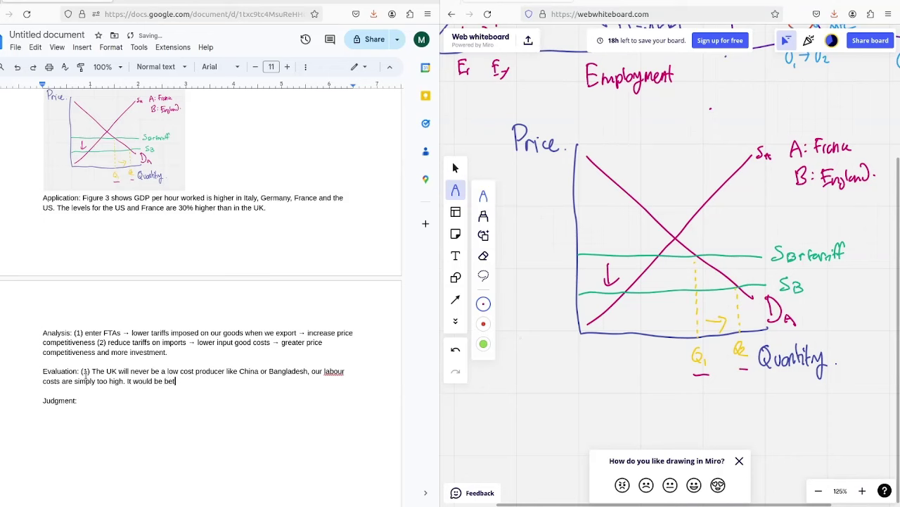
# Finish evaluation point (1) with the sentence "It would be better to focus on technological innovation.".
pyautogui.write('ter to focus on technological innovation and impr')
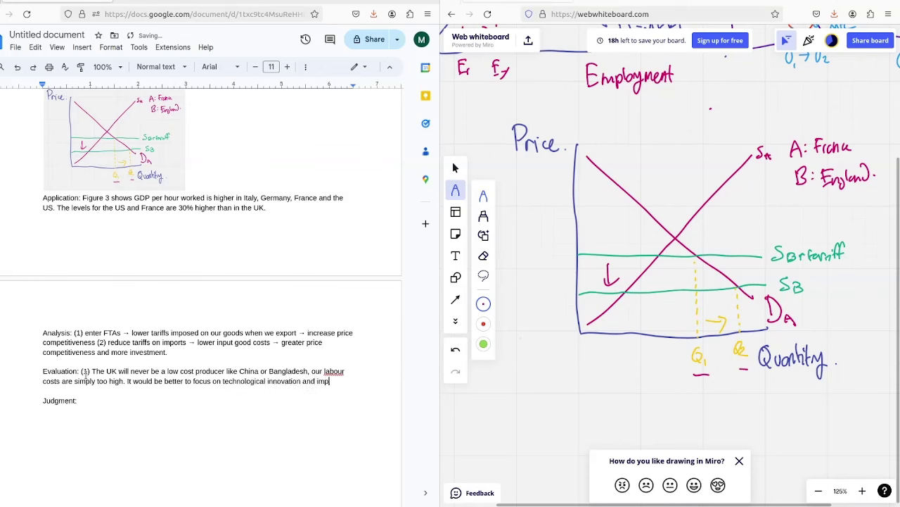
pyautogui.press('BackSpace')
pyautogui.press('BackSpace')
pyautogui.press('BackSpace')
pyautogui.press('BackSpace')
pyautogui.press('BackSpace')
pyautogui.press('BackSpace')
pyautogui.press('BackSpace')
# Add evaluation point "(2) Leaving the EU makes this a less viable strategy as we are no longer in a customs union with our largest trading partners.".
pyautogui.scroll(4, 201, 281)
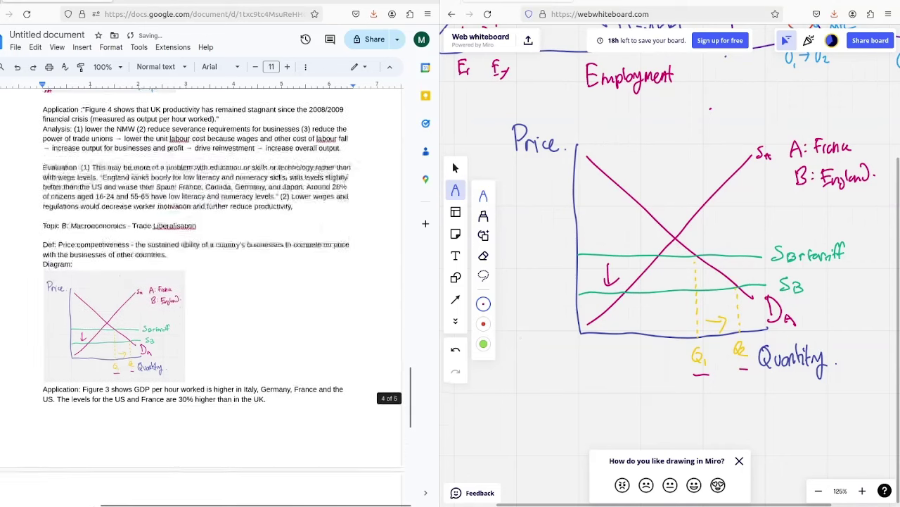
pyautogui.scroll(-4, 201, 282)
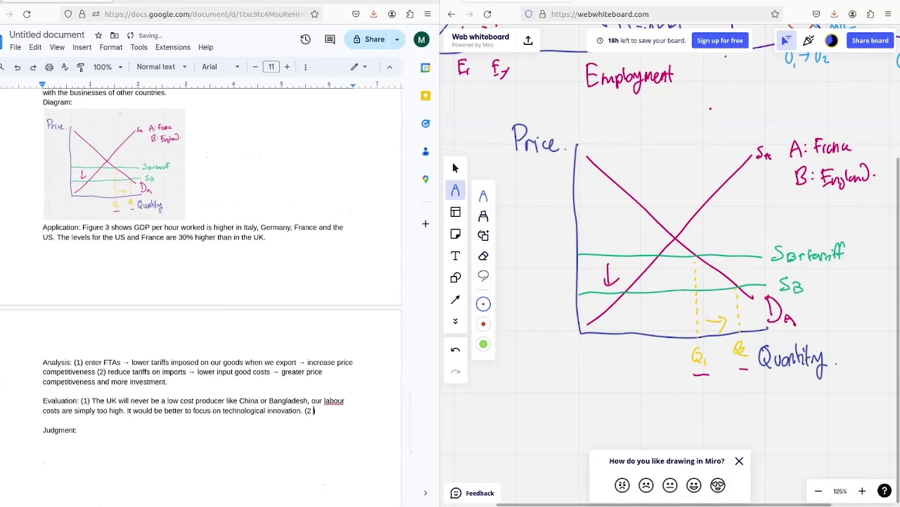
pyautogui.write('(2) Leaving the EU')
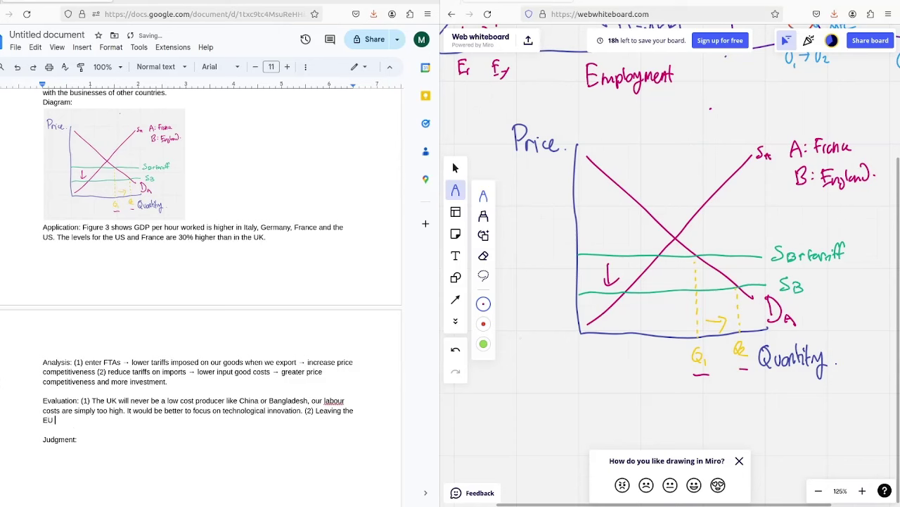
pyautogui.write(' makes this a less viable strategy as we are no longer in a customs ')
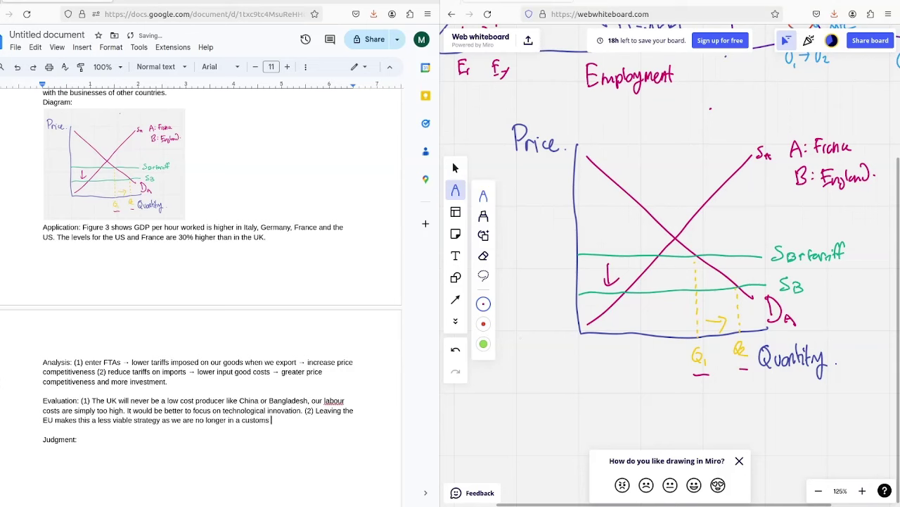
pyautogui.write('union with our larg')
pyautogui.write('est trading pa')
pyautogui.write('rtners.')
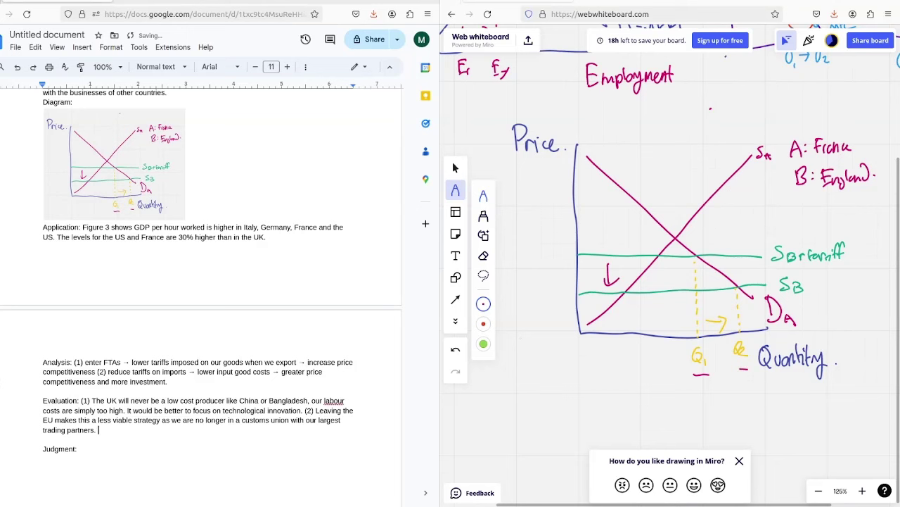
# Begin the Judgment line with "While reducing trade restrictions and labour regulations should improve price competitiveness,".
pyautogui.scroll(3, 102, 354)
pyautogui.scroll(-3, 102, 354)
pyautogui.scroll(-3, 102, 354)
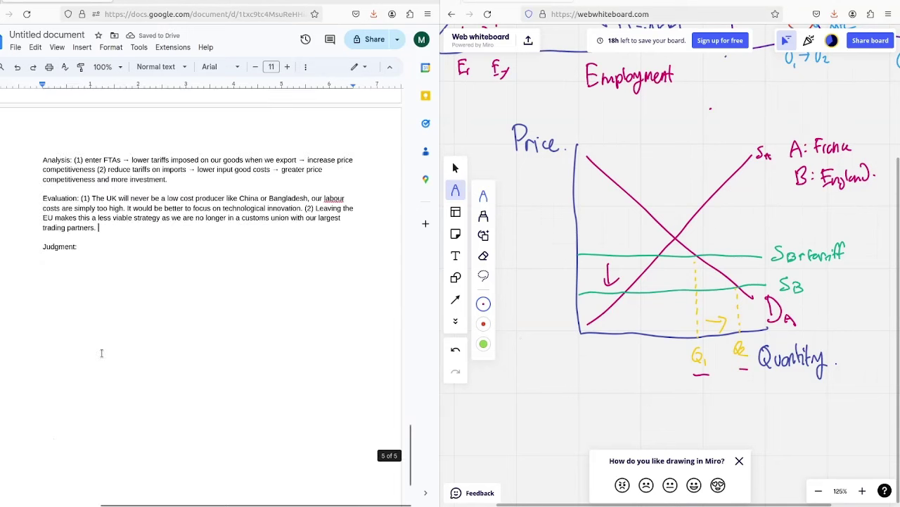
pyautogui.keyDown('shift'); pyautogui.click(127, 243); pyautogui.keyUp('shift')
pyautogui.click(126, 243)
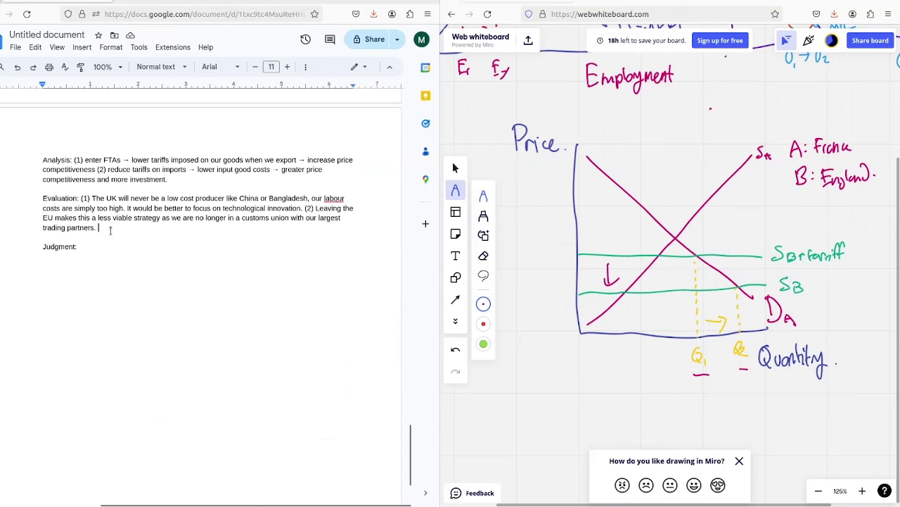
pyautogui.moveTo(109, 230); pyautogui.dragTo(269, 242)
pyautogui.click(259, 245)
pyautogui.scroll(3, 211, 255)
pyautogui.scroll(10, 211, 255)
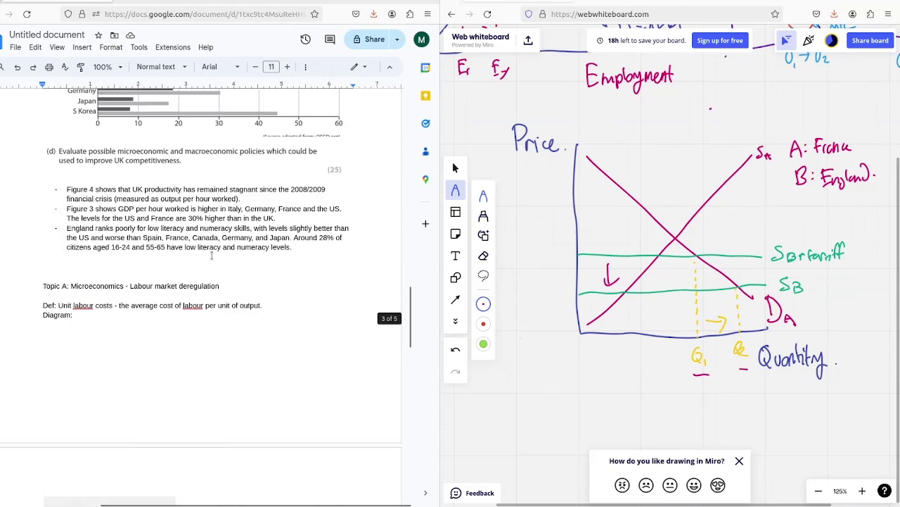
pyautogui.scroll(-15, 211, 256)
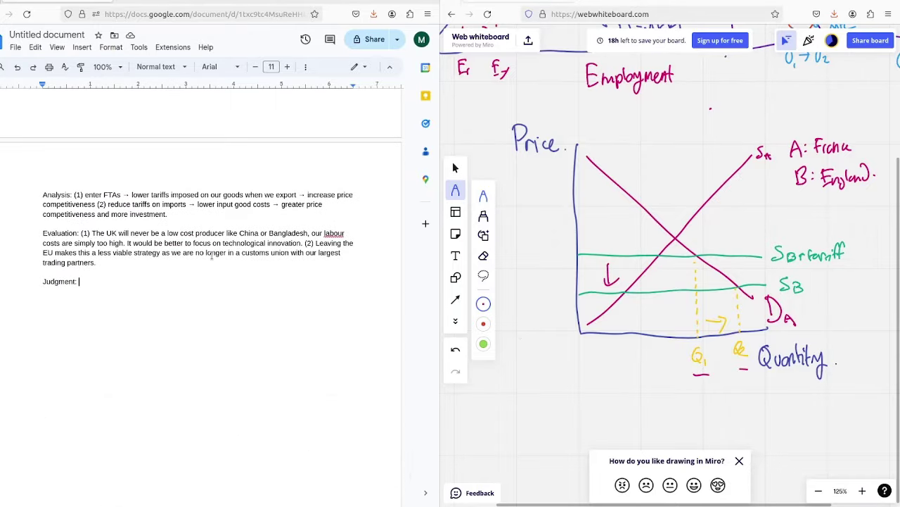
pyautogui.write('While reducingt')
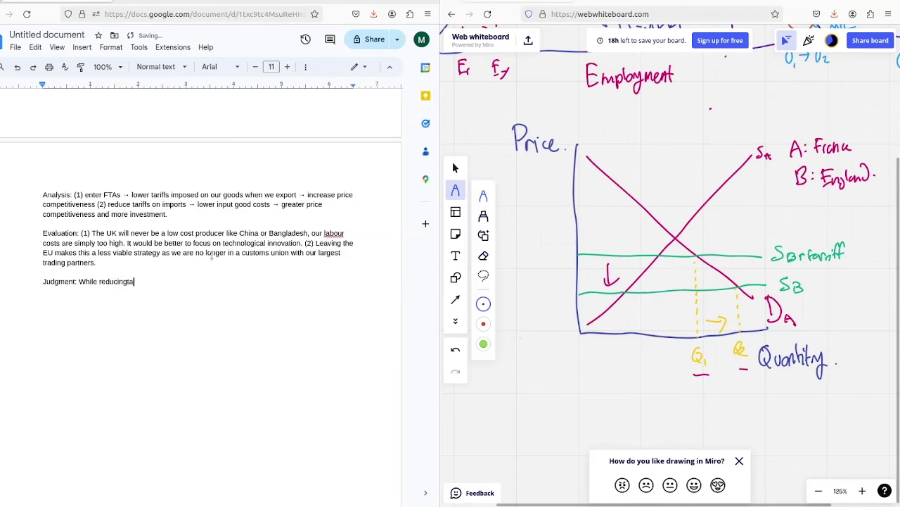
pyautogui.write('rade restrictions and labour regulations shoul')
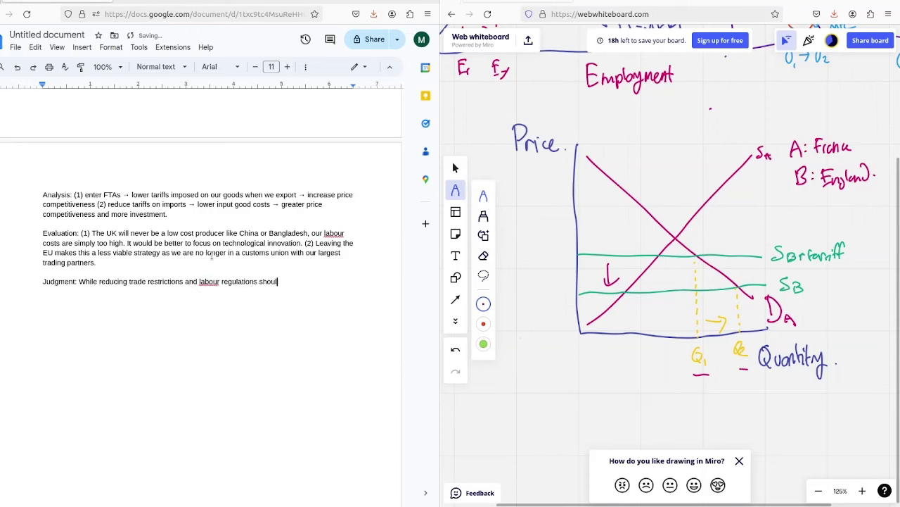
pyautogui.write('d improve price competitiveness.')
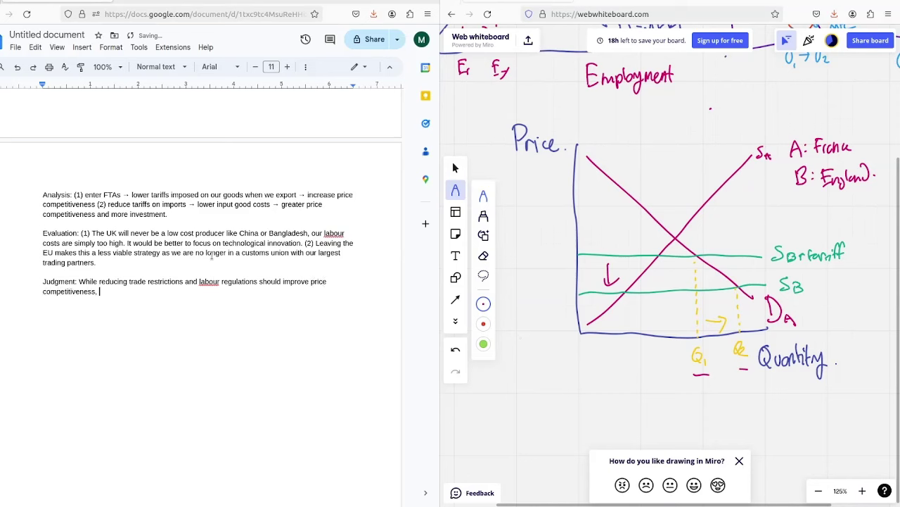
# Complete the Judgment's first sentence with "the UK's productivity challenges run much deeper." and start the next with "A comprehensive over".
pyautogui.write(" the UK's cha")
pyautogui.write('roducitivity ch')
pyautogui.write('allenges run')
pyautogui.write(' much dep')
pyautogui.press('BackSpace')
pyautogui.write('eper. A comprehensive over')
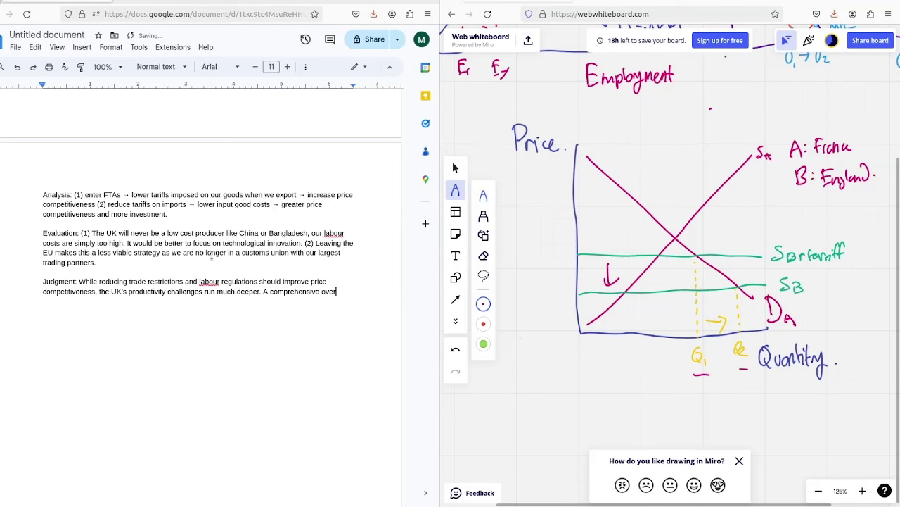
# Continue the Judgment's second sentence with "overhaul of our education system and a dramatic improvement in technological capacity".
pyautogui.write('ha')
pyautogui.write('haul of ')
pyautogui.write('our education s')
pyautogui.write('ystem and ')
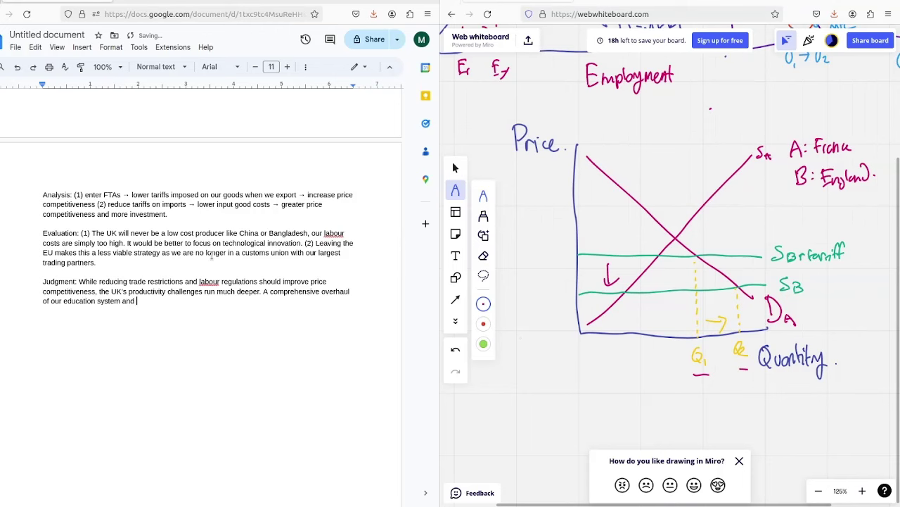
pyautogui.write('a dramatic improvement ')
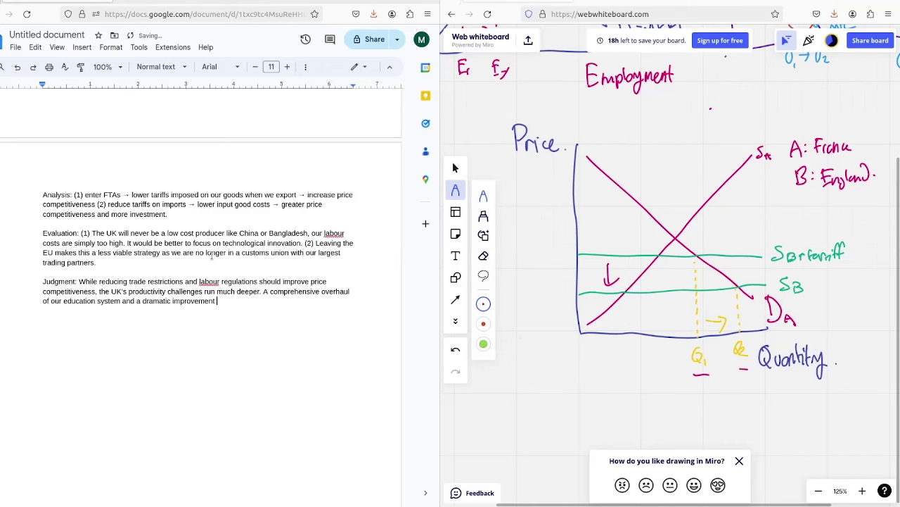
pyautogui.write('in technological capacity is nece')
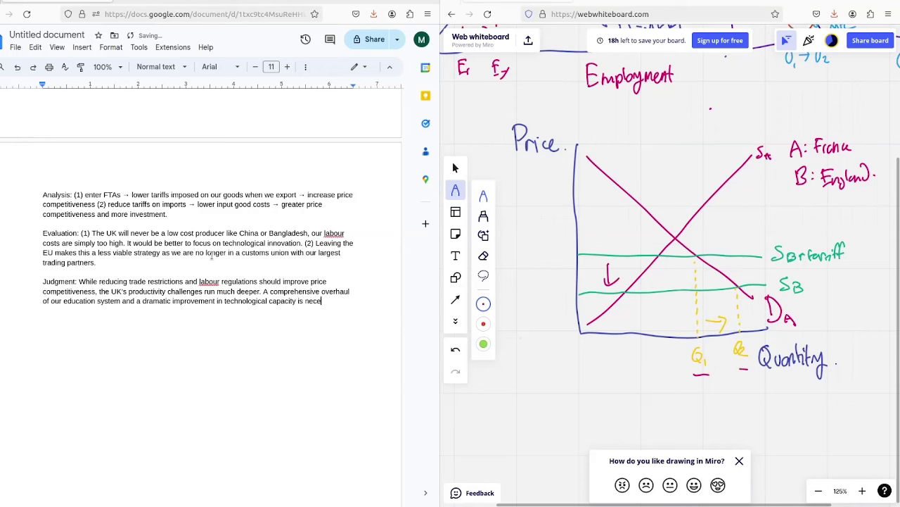
# End the Judgment's second sentence with "is necessary for us to achieve true competitiveness.".
pyautogui.write('ssar for u')
pyautogui.press('BackSpace')
pyautogui.press('BackSpace')
pyautogui.press('BackSpace')
pyautogui.press('BackSpace')
pyautogui.press('BackSpace')
pyautogui.press('BackSpace')
pyautogui.write('y ro')
pyautogui.press('BackSpace')
pyautogui.press('BackSpace')
pyautogui.write('for us to achieve true co')
pyautogui.write('mpetitiveness.')
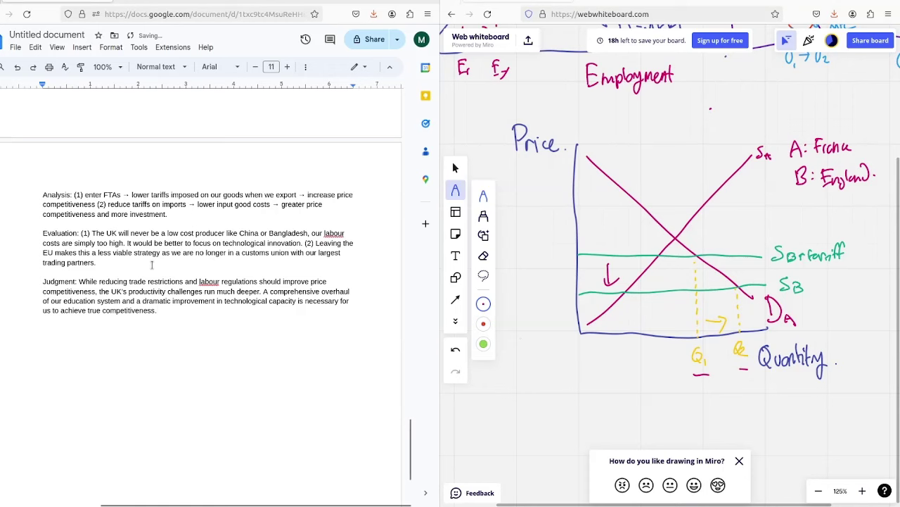
# Review the completed essay plan, comparing the Judgment paragraph with the diagrams, application, analysis and evaluation of Topics A and B.
pyautogui.moveTo(171, 311); pyautogui.dragTo(82, 284)
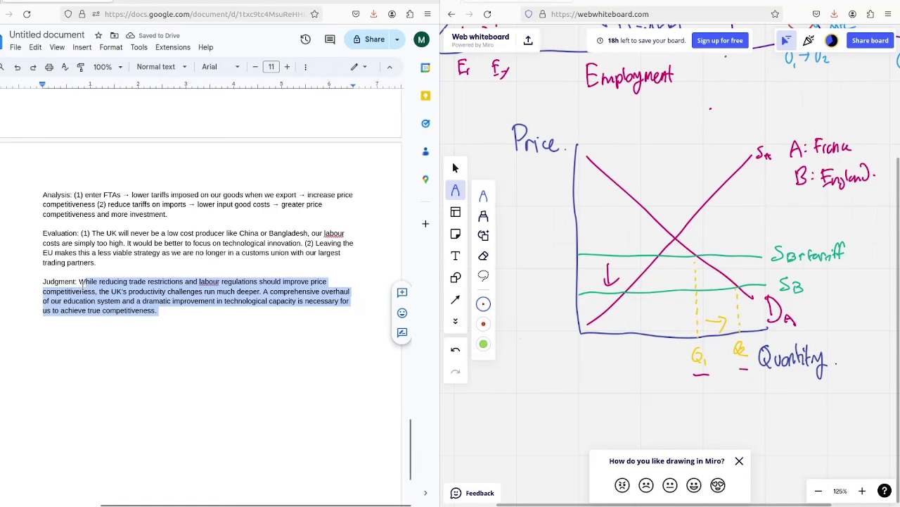
pyautogui.scroll(8, 85, 347)
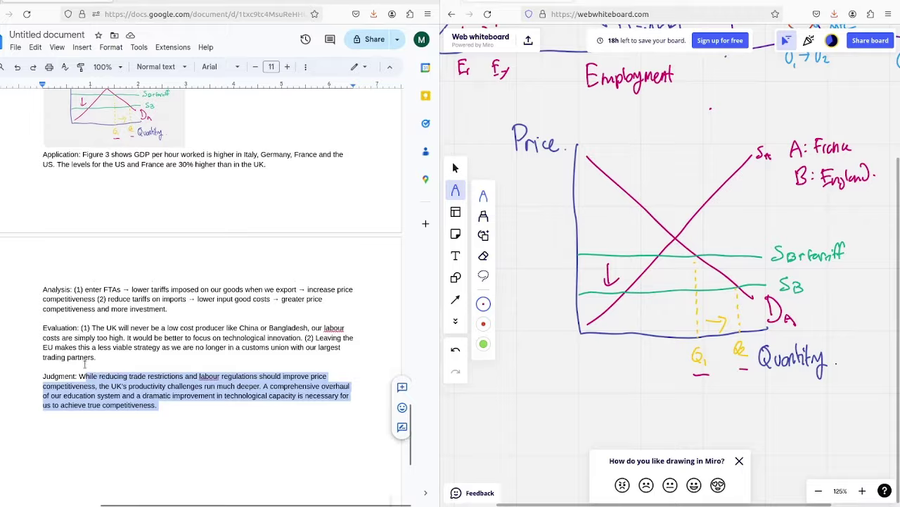
pyautogui.scroll(-8, 84, 364)
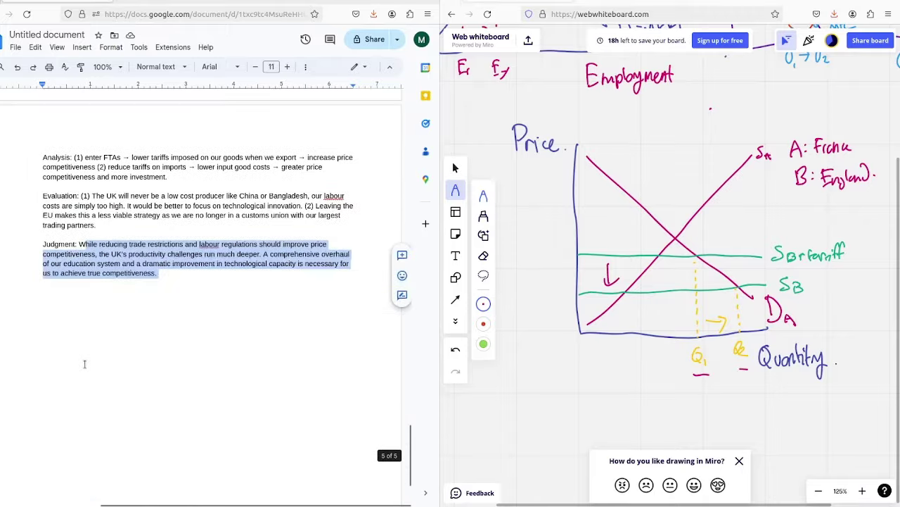
pyautogui.scroll(3, 85, 365)
pyautogui.scroll(4, 85, 364)
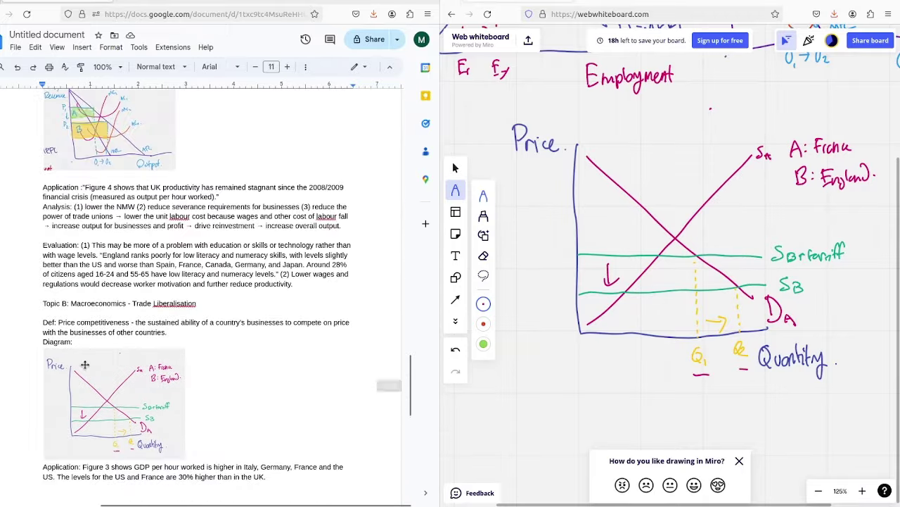
pyautogui.scroll(-2, 85, 364)
pyautogui.scroll(6, 85, 364)
pyautogui.scroll(-8, 84, 364)
pyautogui.scroll(-2, 85, 363)
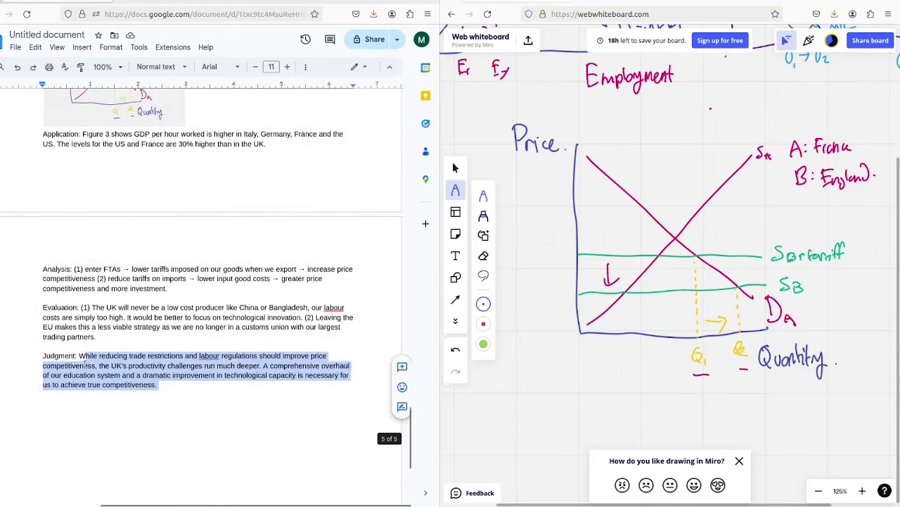
pyautogui.scroll(6, 84, 364)
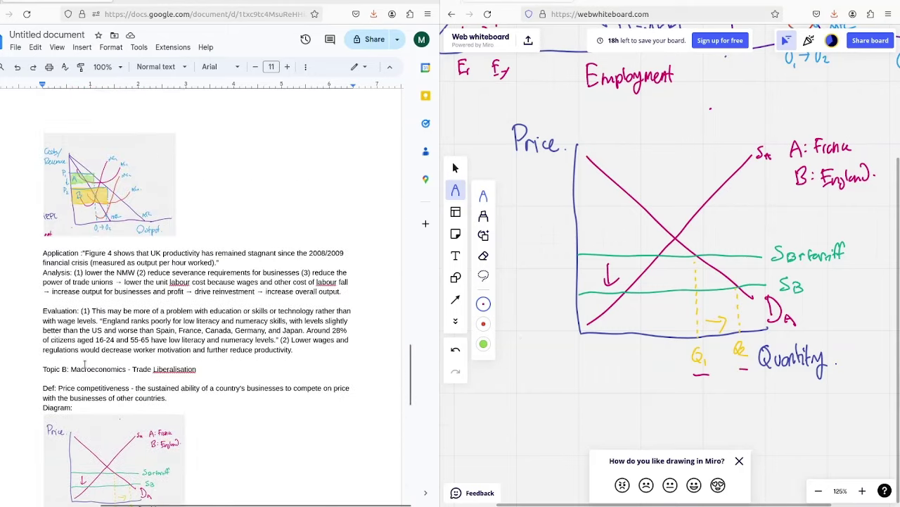